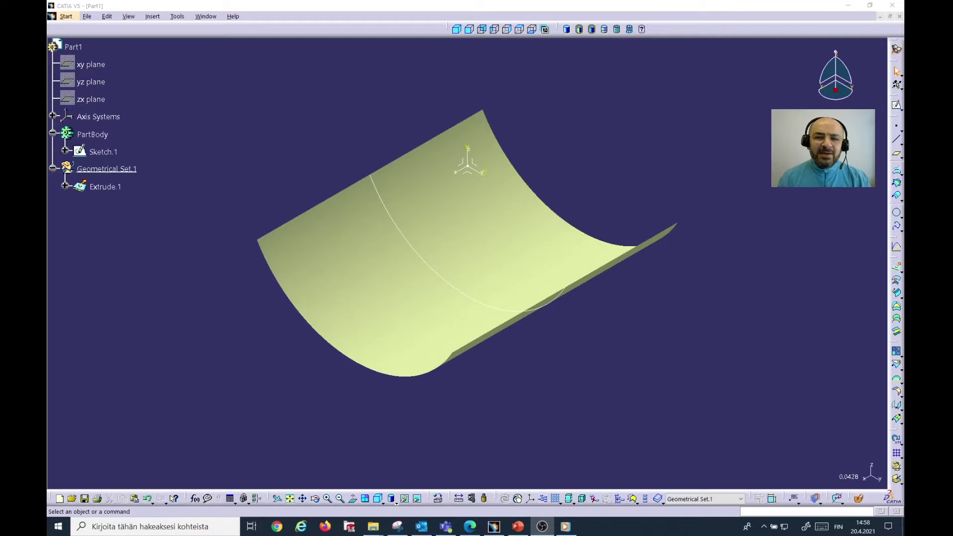
click(897, 171)
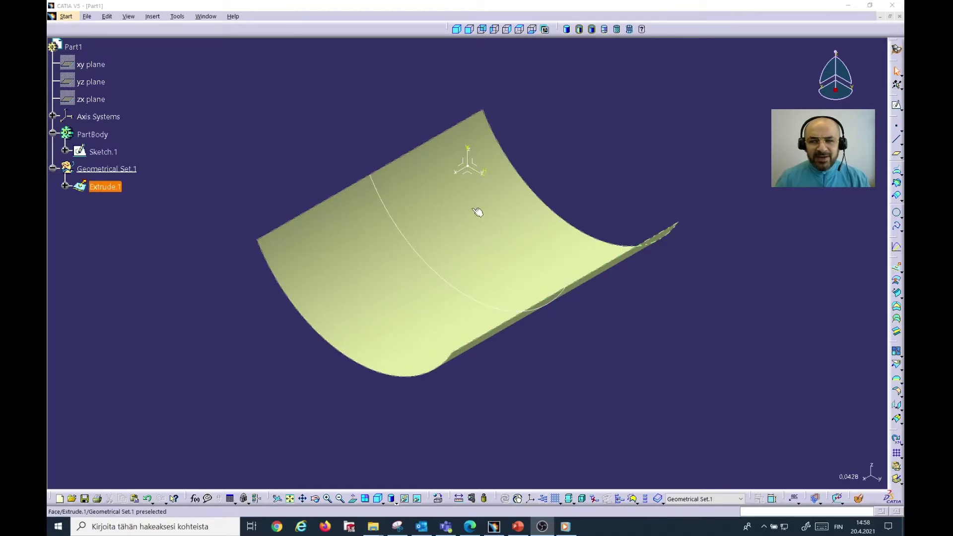
click(897, 107)
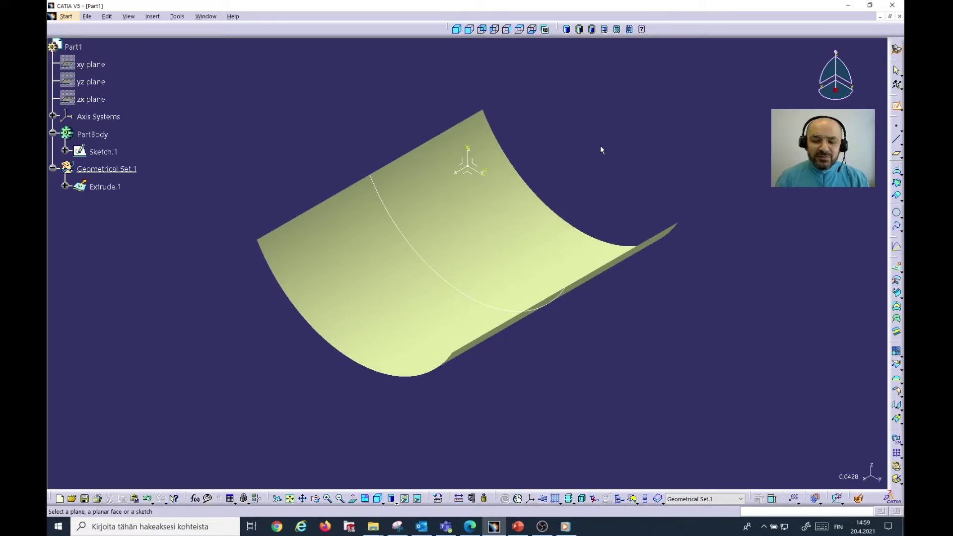
click(476, 165)
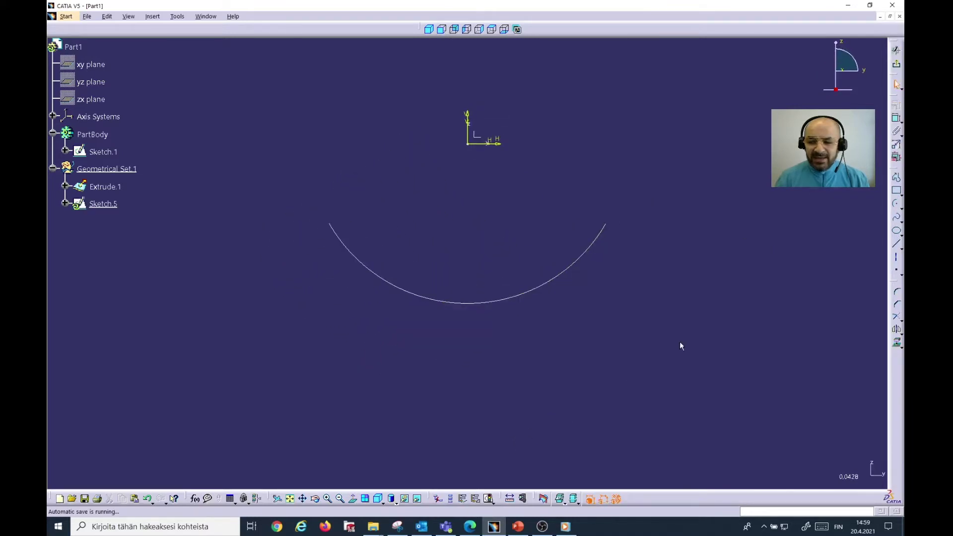
click(899, 209)
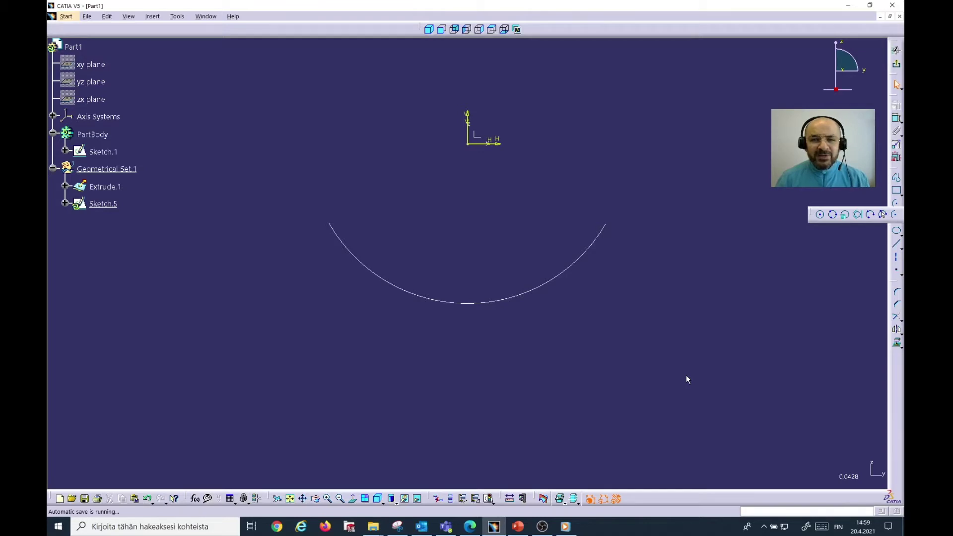
click(898, 68)
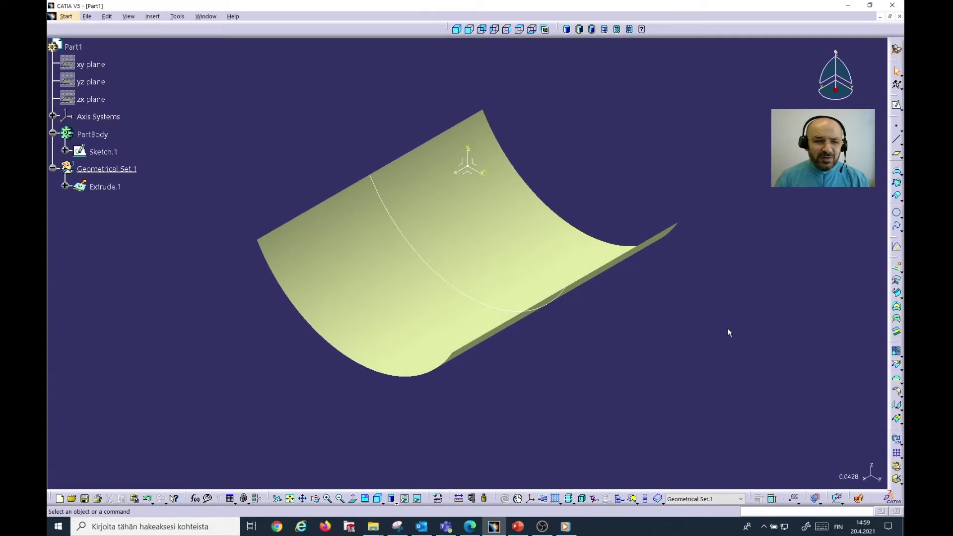
Open Sketch.1 under PartBody to examine the arc's radius and height dimensions, and exit the sketch
click(102, 150)
double_click(102, 150)
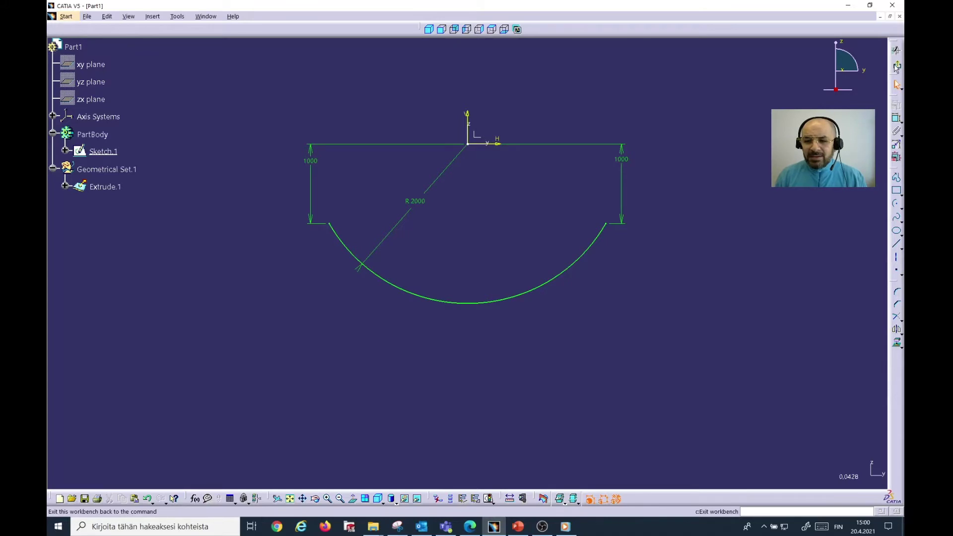
click(896, 50)
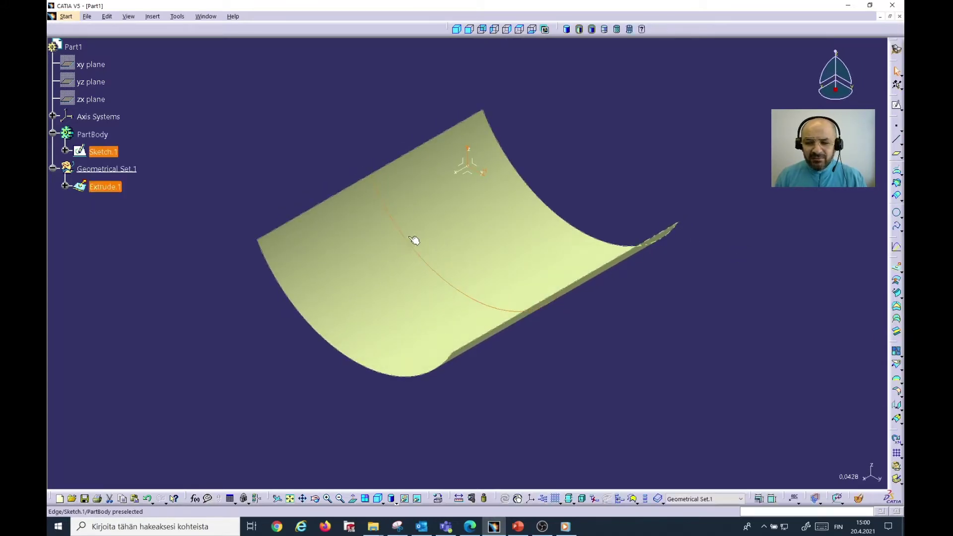
Open the Extrude.1 surface definition and switch Mirrored Extent off and on to compare the one-sided and symmetric extrusions
click(896, 272)
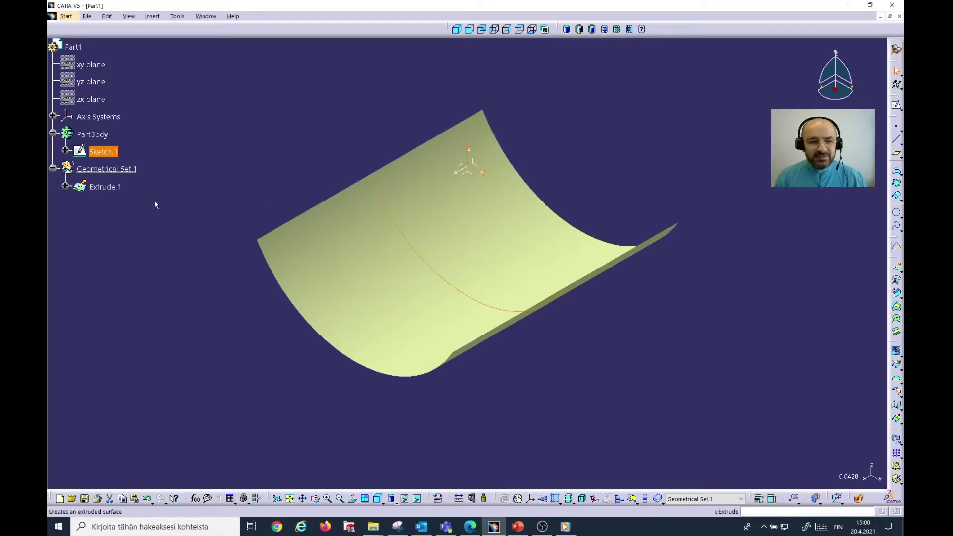
click(100, 188)
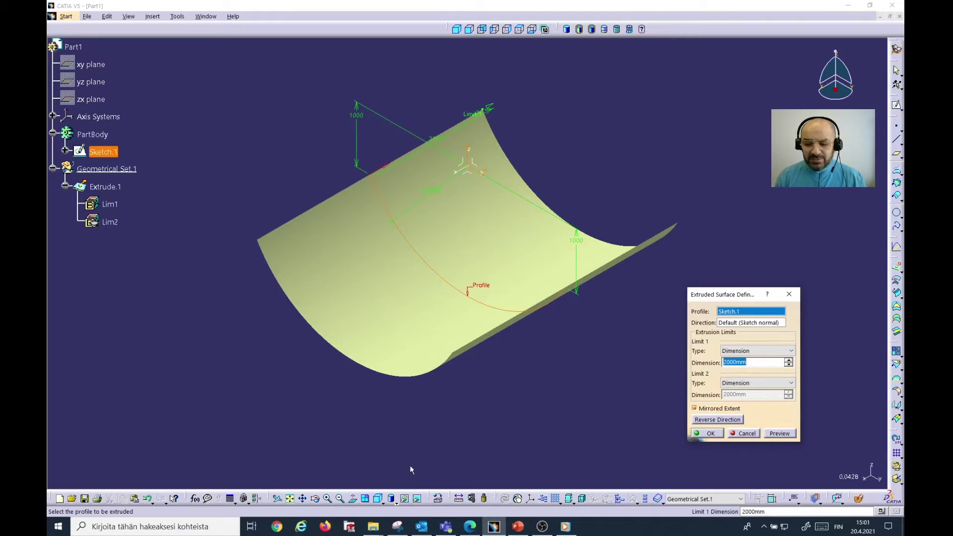
click(695, 410)
click(694, 409)
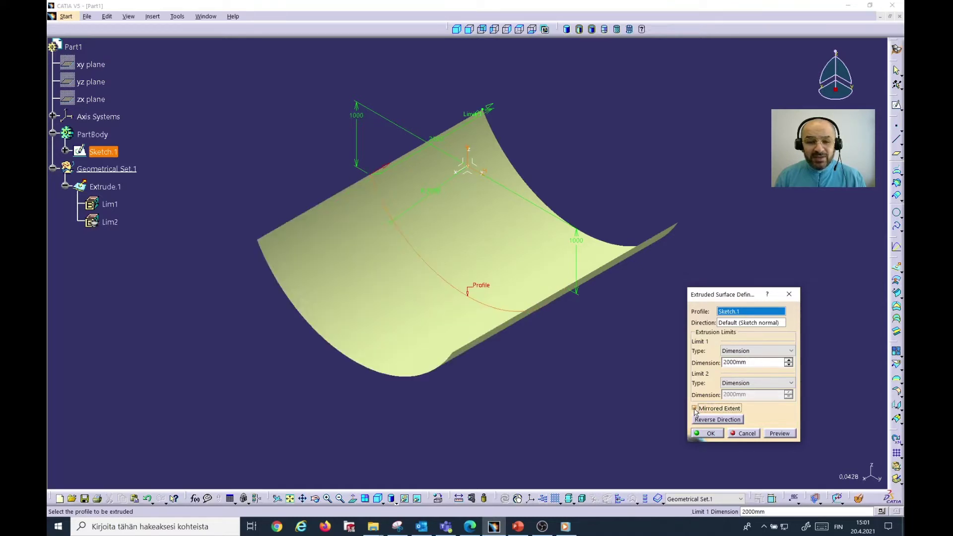
click(695, 409)
click(694, 409)
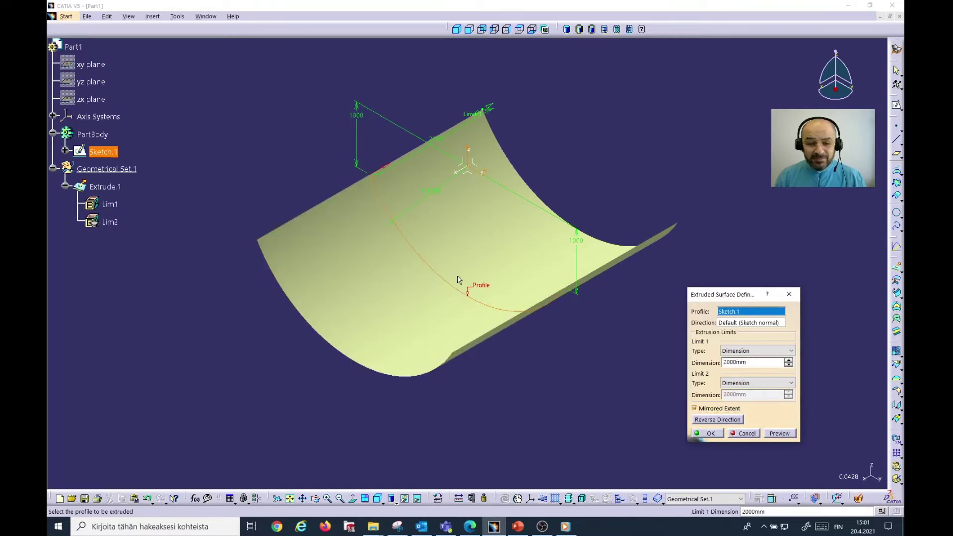
Try reversing the extrusion direction with Mirrored Extent off, and confirm the surface definition with Mirrored Extent restored
click(694, 409)
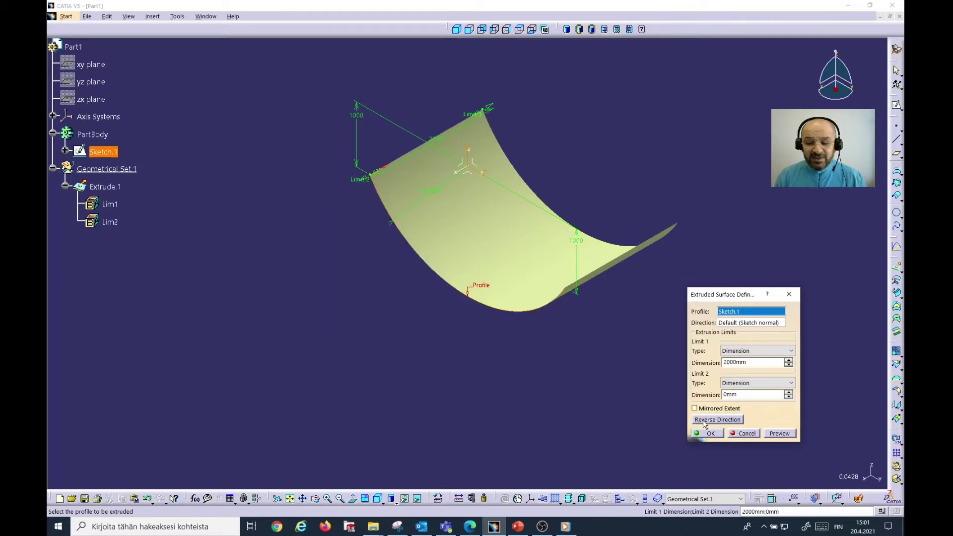
click(704, 420)
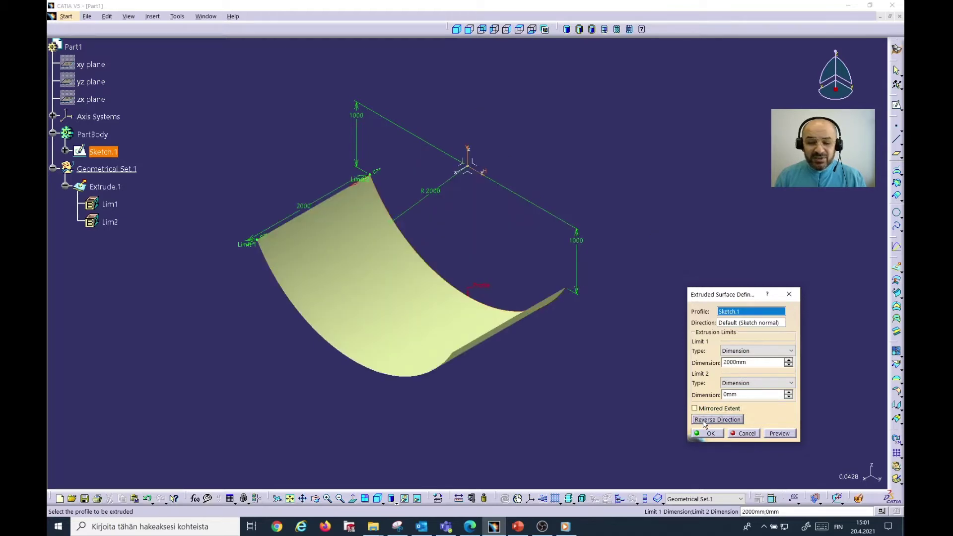
click(704, 421)
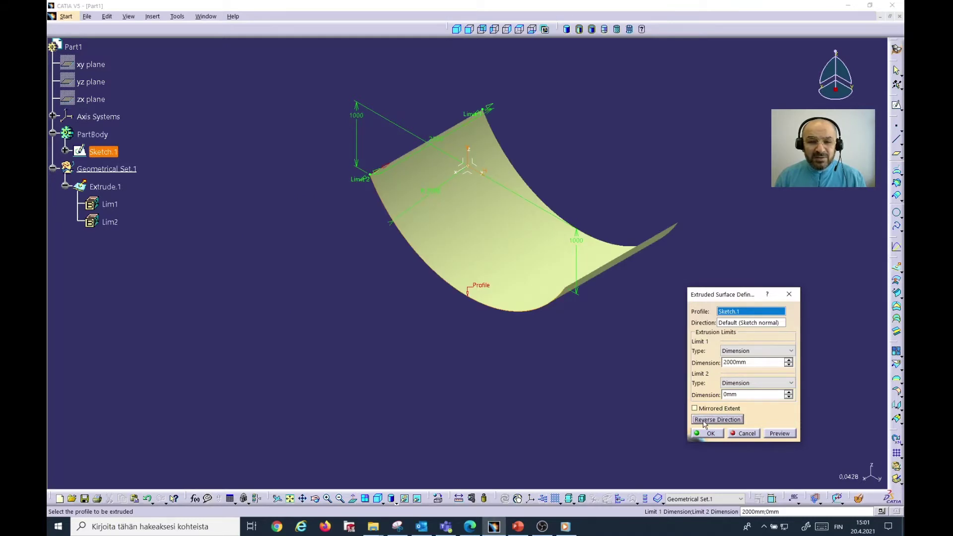
click(704, 421)
click(704, 420)
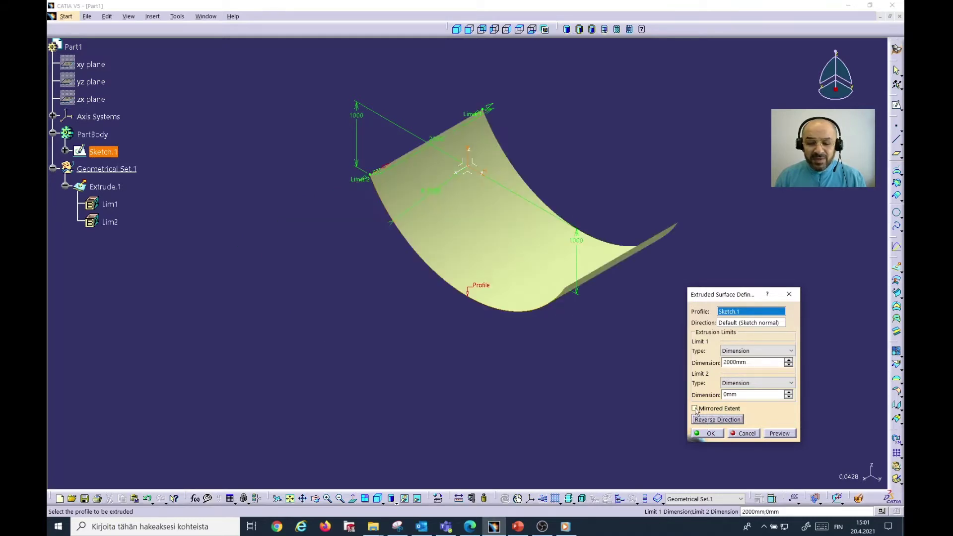
click(695, 408)
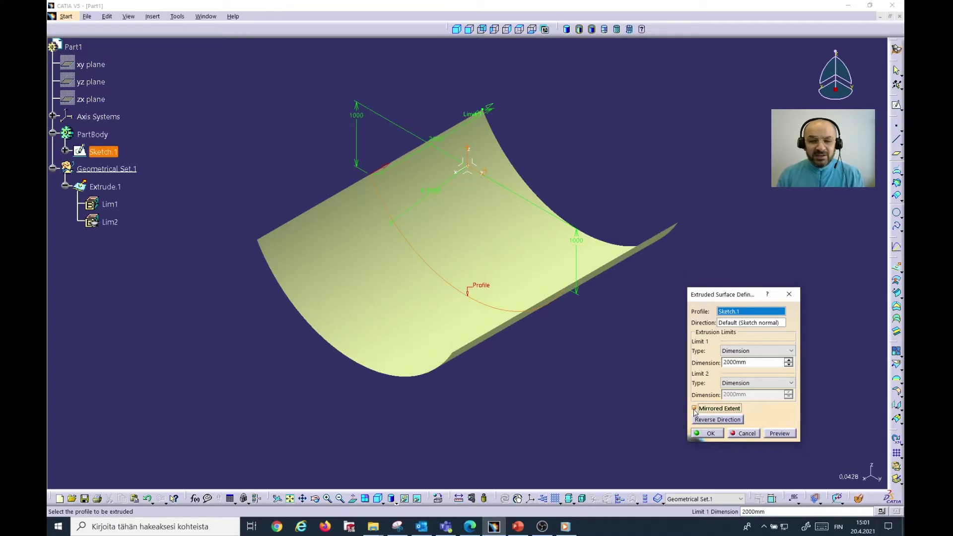
click(704, 434)
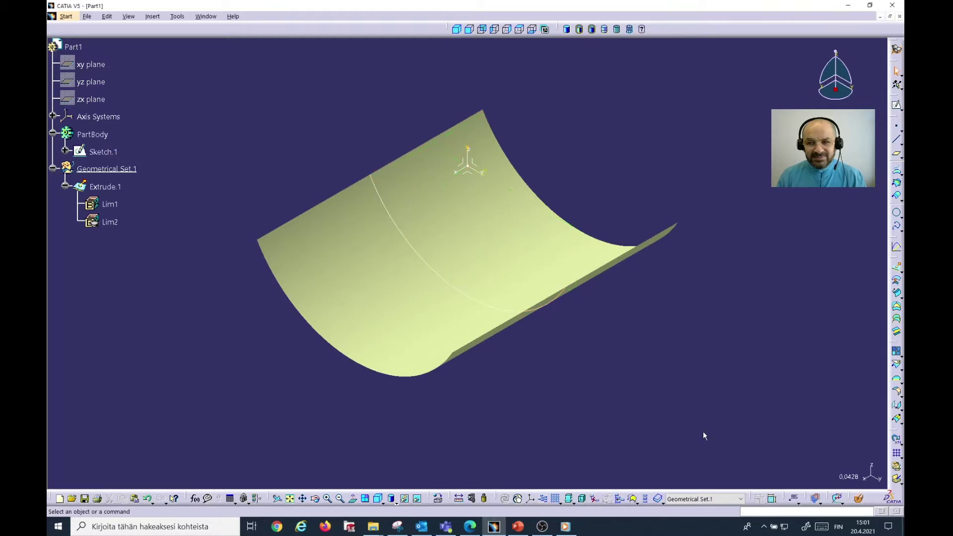
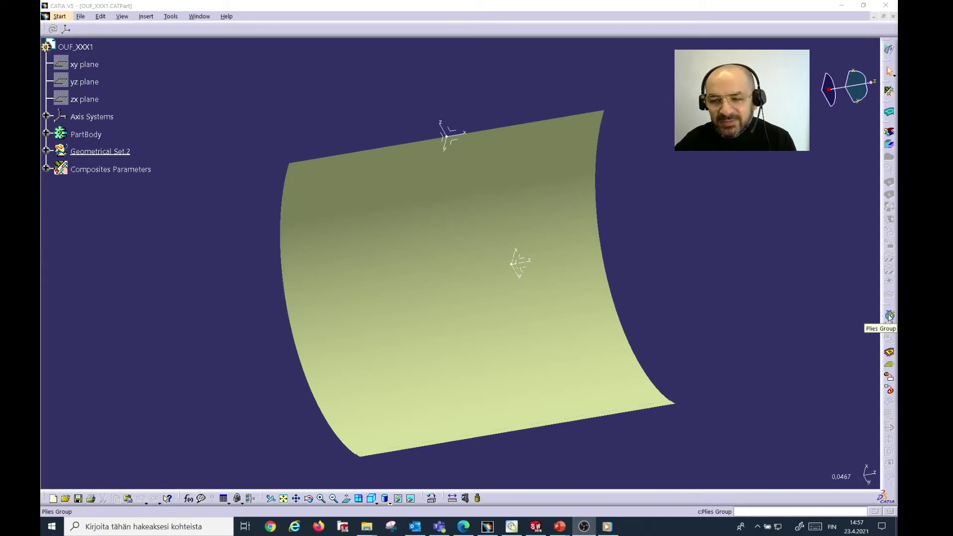
Start a plies group under Stacking(Engineering) and assign the Sweep.1 surface as its support
click(889, 315)
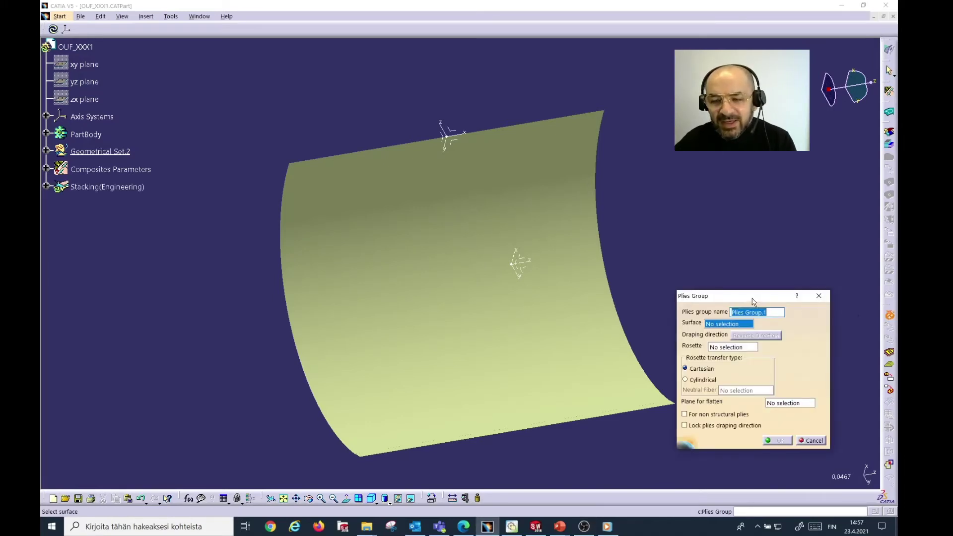
drag(754, 301, 762, 303)
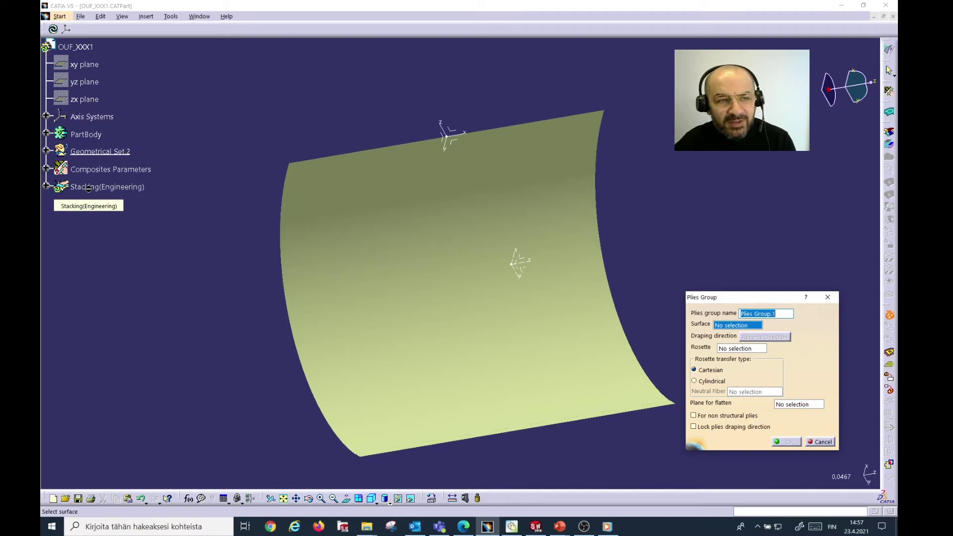
click(47, 185)
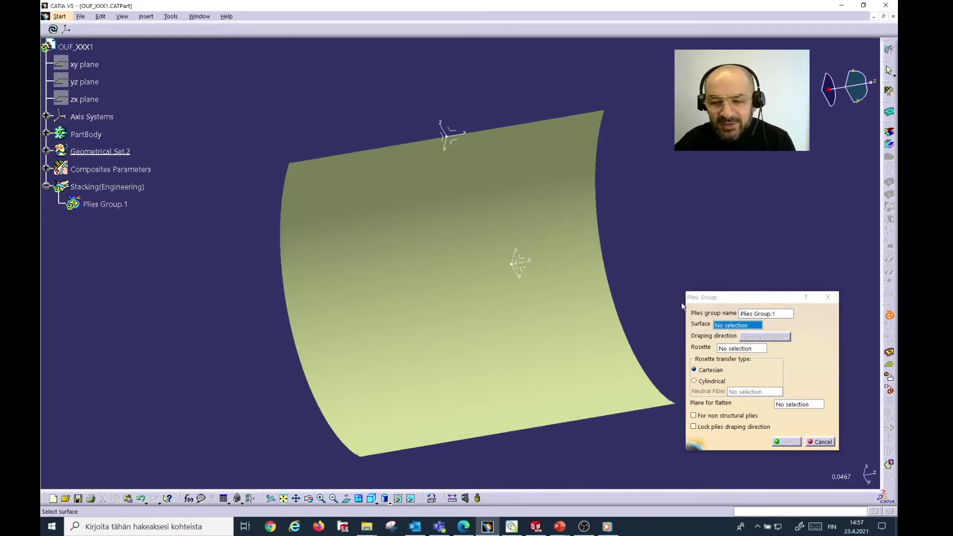
click(777, 314)
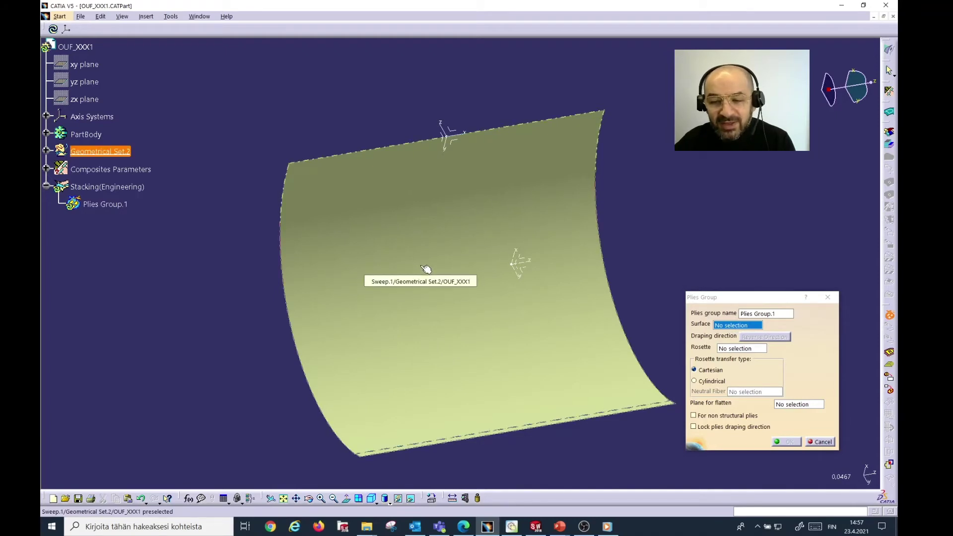
click(422, 265)
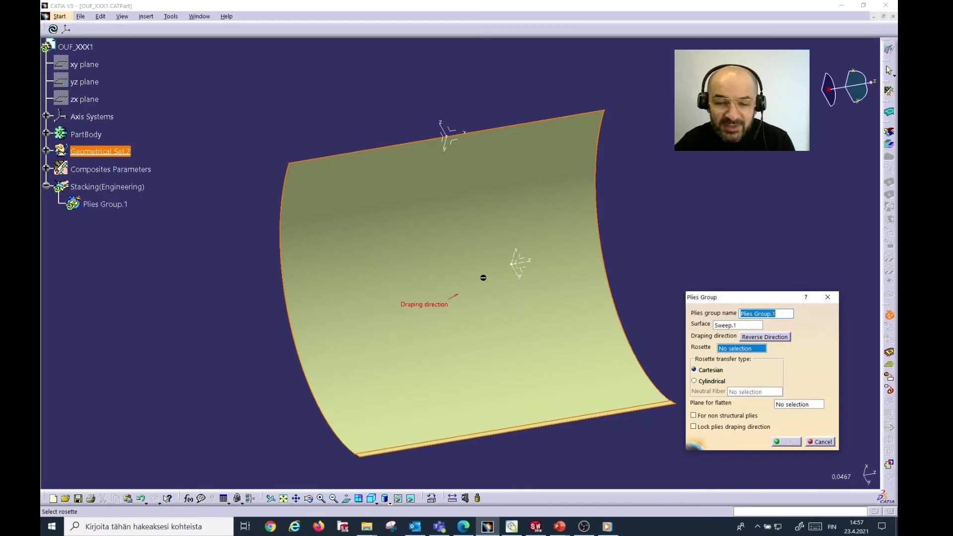
Flip the draping direction and back, and set Axis System.6 as the plies group's rosette with Cartesian transfer
click(758, 338)
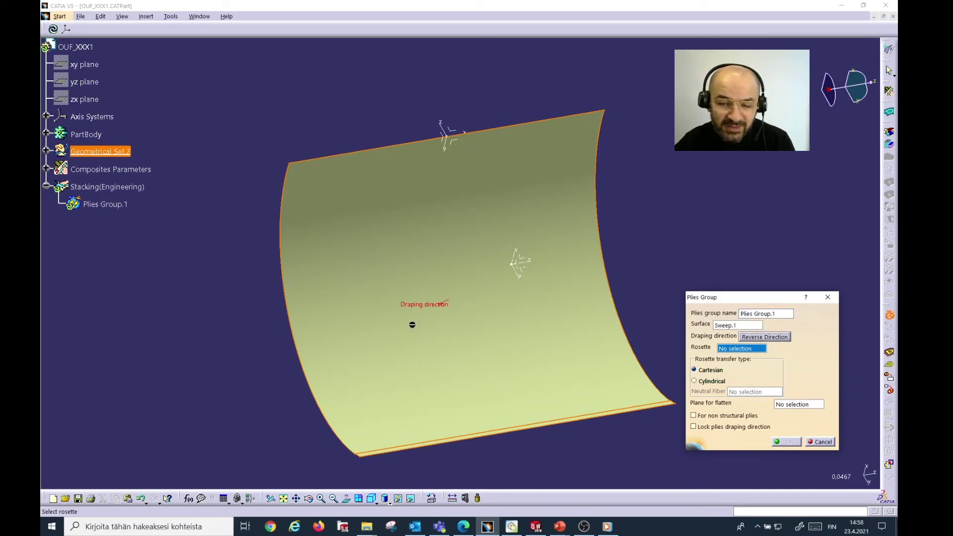
click(749, 337)
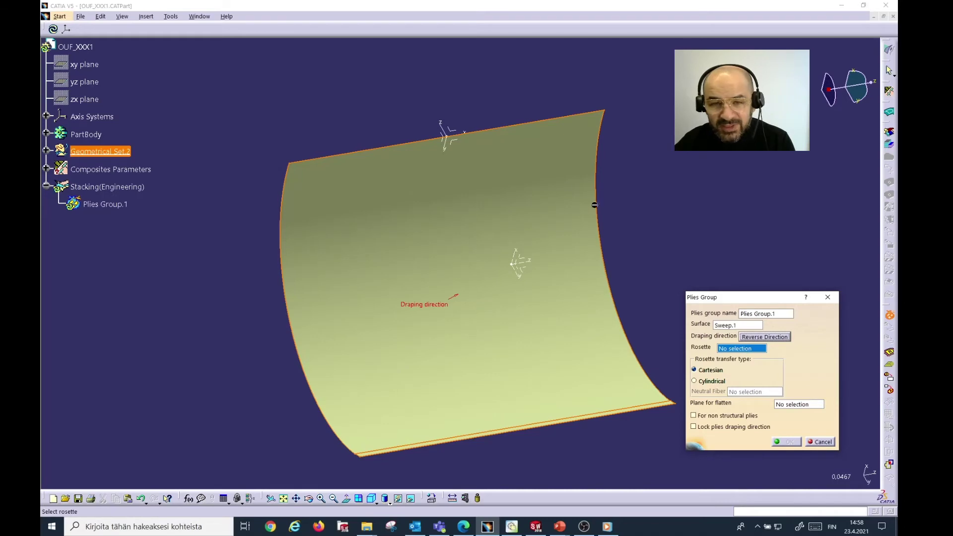
click(454, 133)
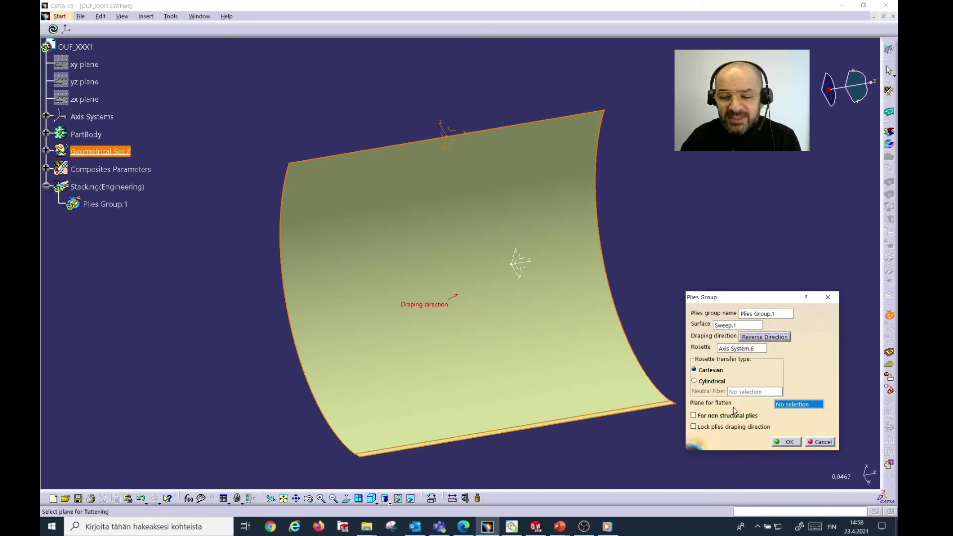
click(787, 442)
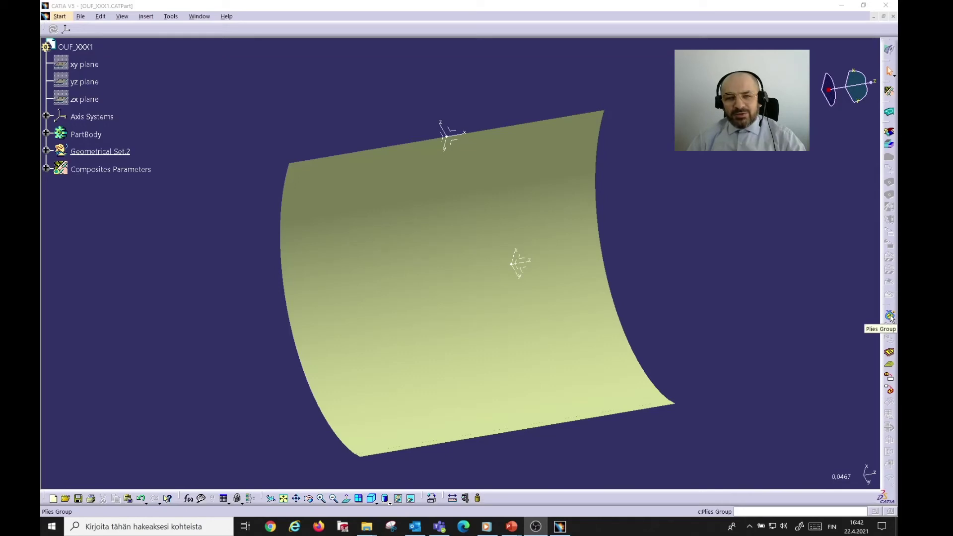
Delete the Composites Parameters from the part and undo the deletion
click(102, 170)
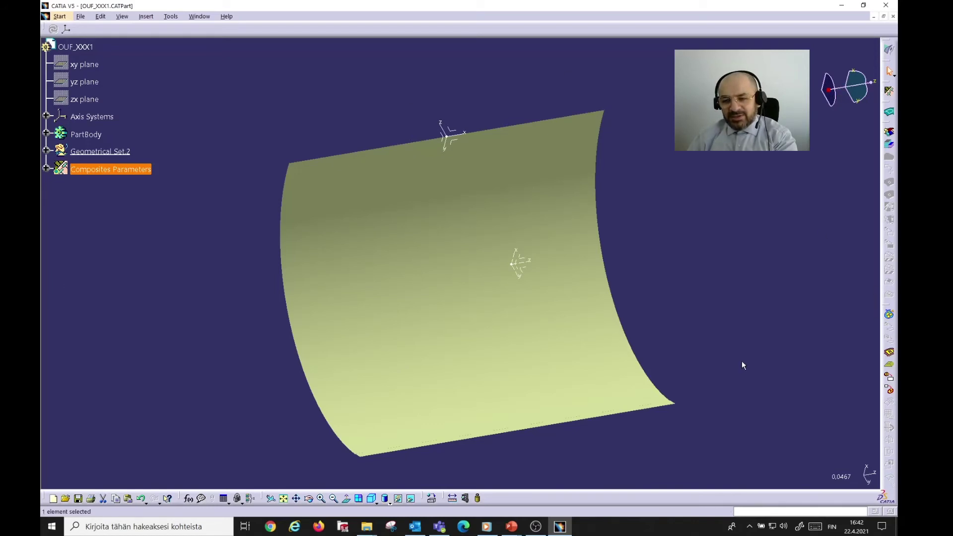
key(Delete)
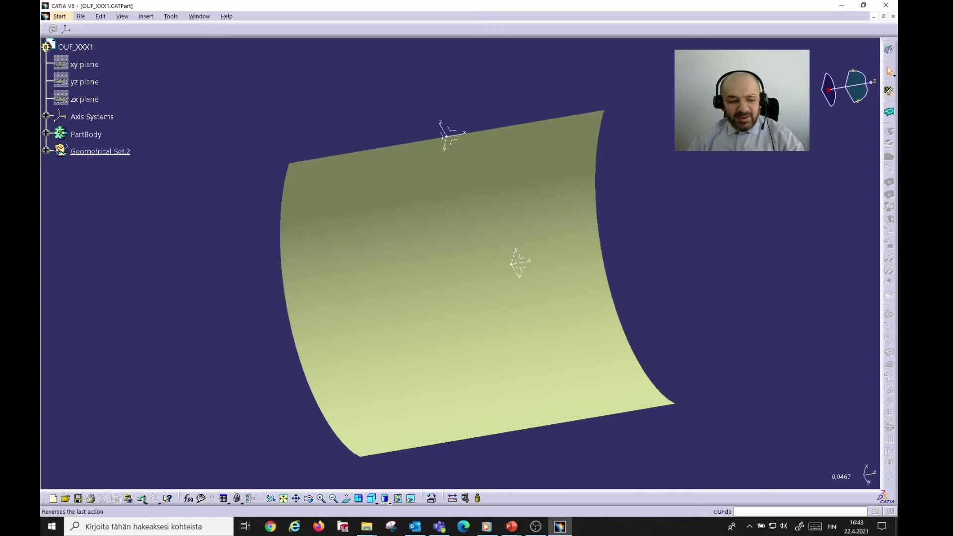
click(142, 499)
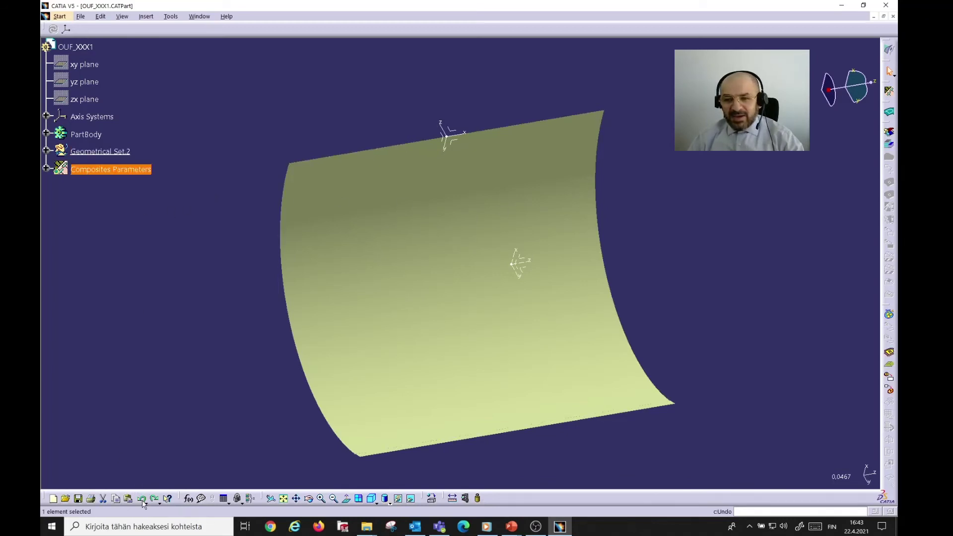
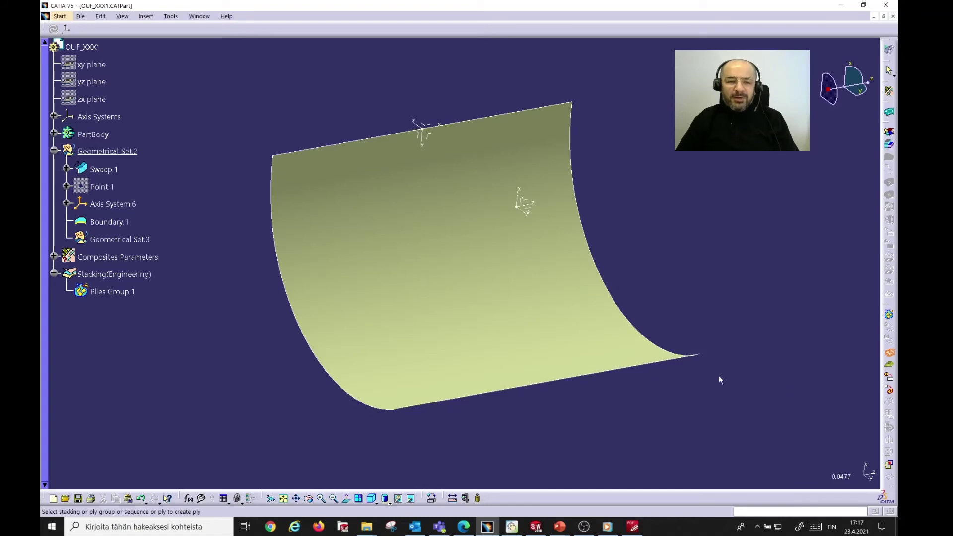
Start a new ply in Plies Group.1 on the Sweep.1 surface and add a contour using Boundary.1
click(106, 294)
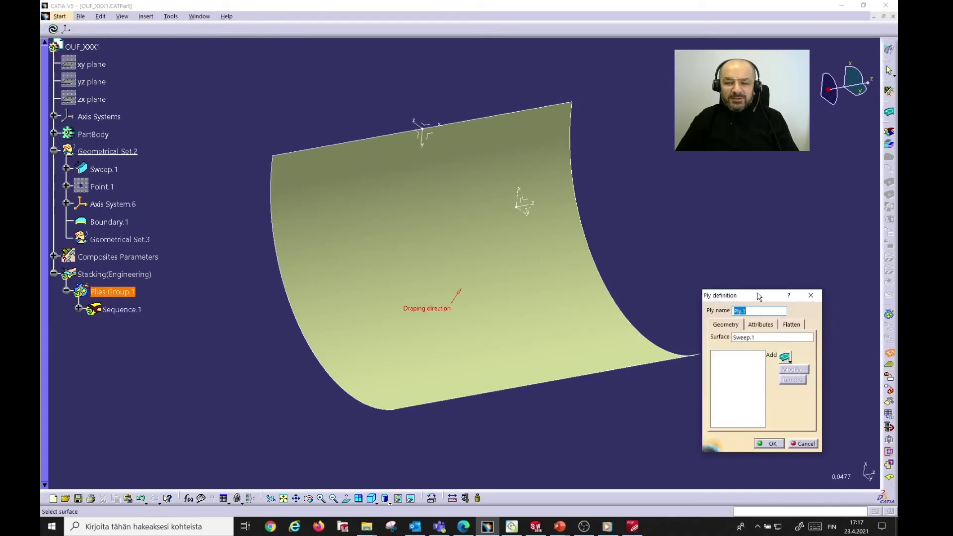
drag(758, 296, 768, 321)
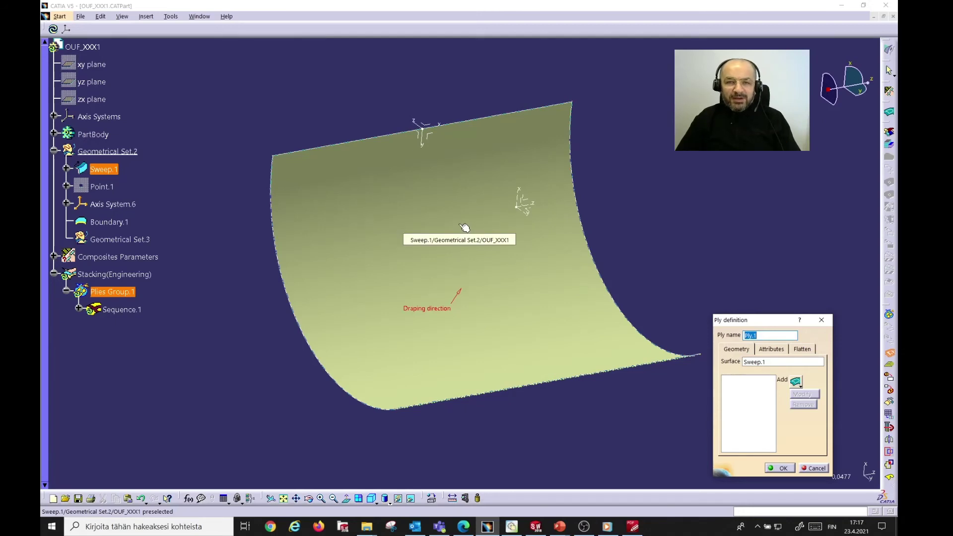
click(796, 381)
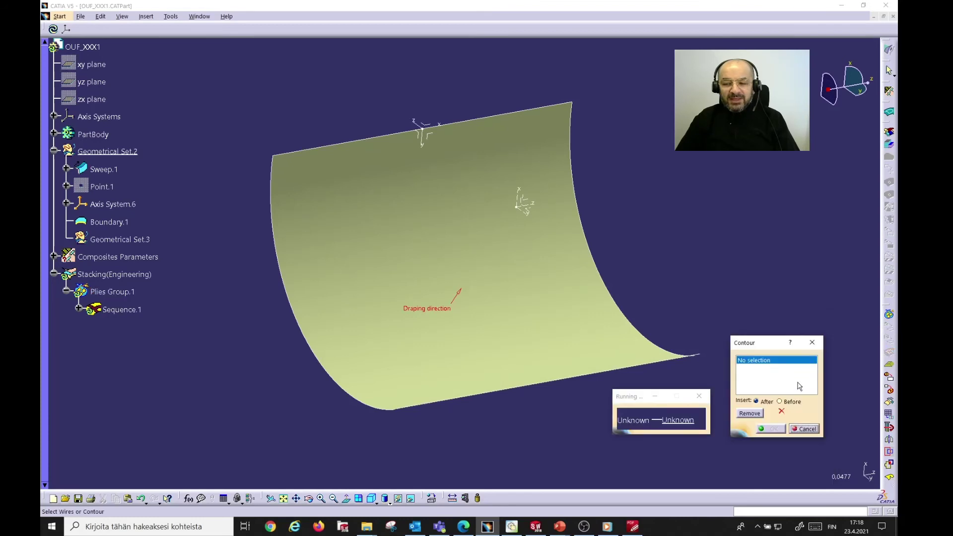
drag(766, 347, 767, 357)
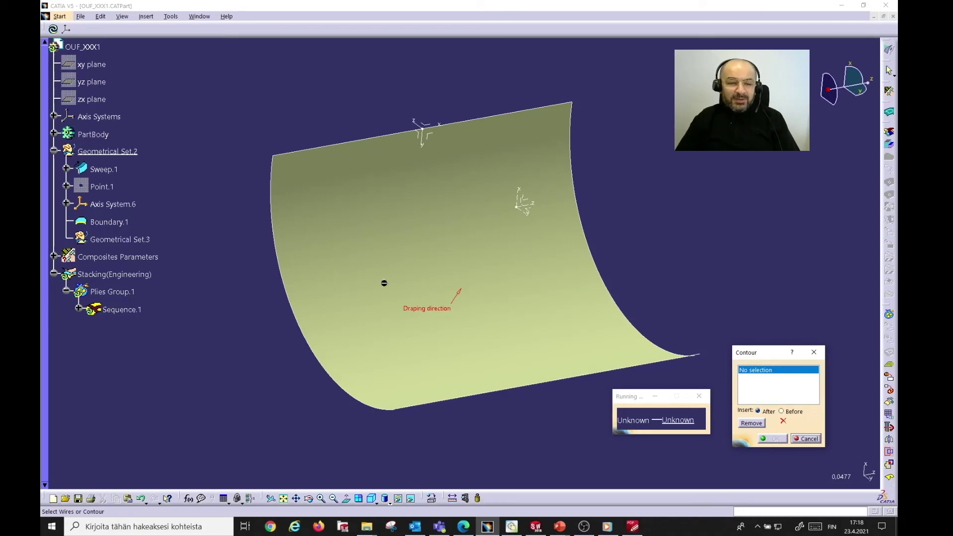
click(115, 224)
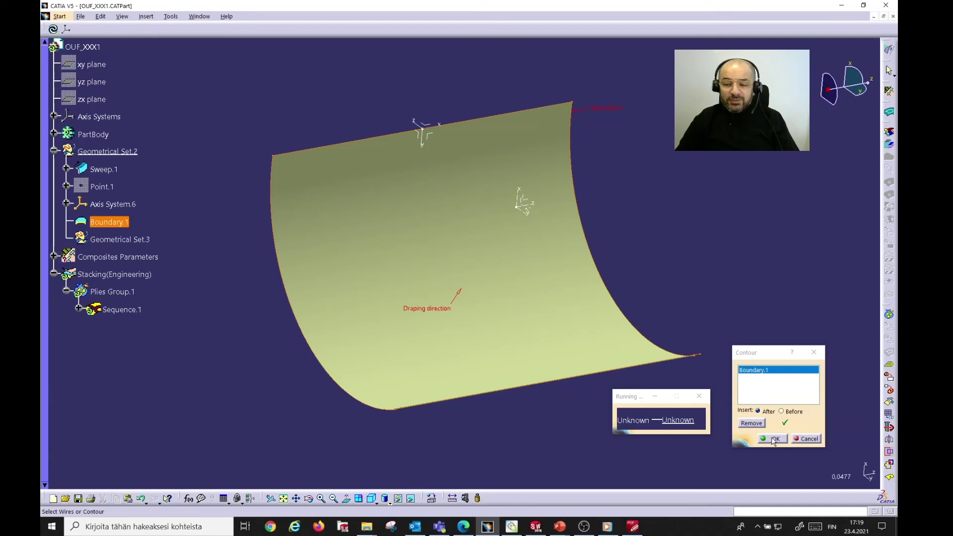
click(773, 439)
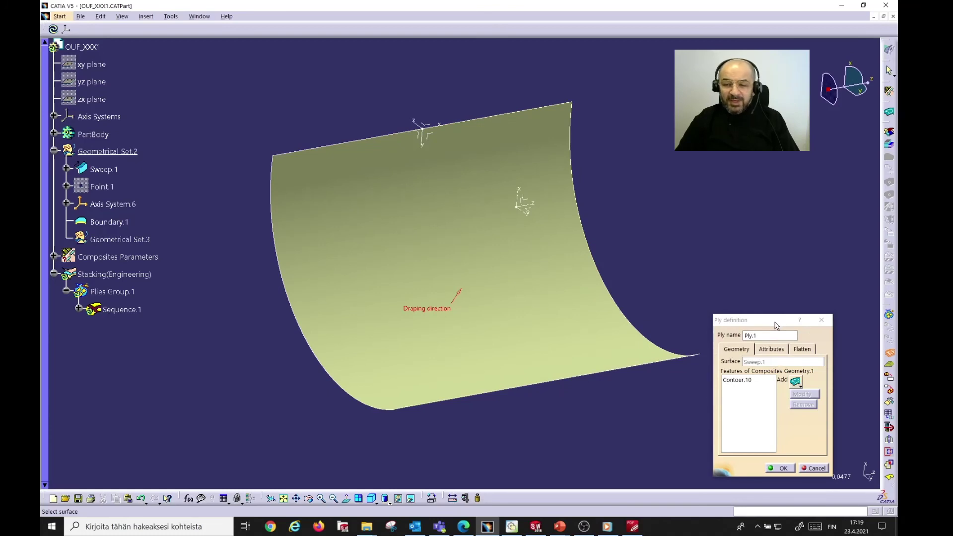
Set the new ply's material to GLASS, keeping direction 0 and rosette Axis System.6, and confirm the ply definition
drag(777, 325, 774, 331)
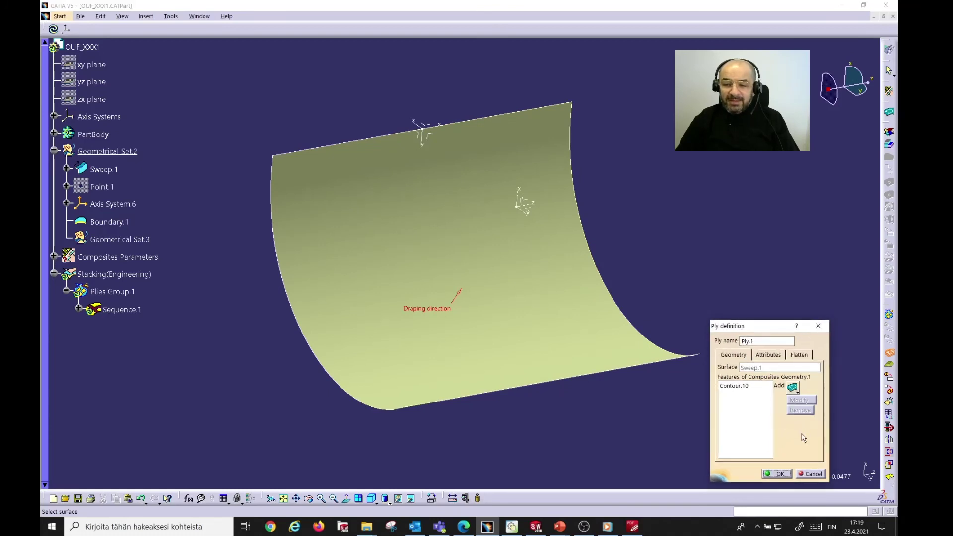
click(771, 356)
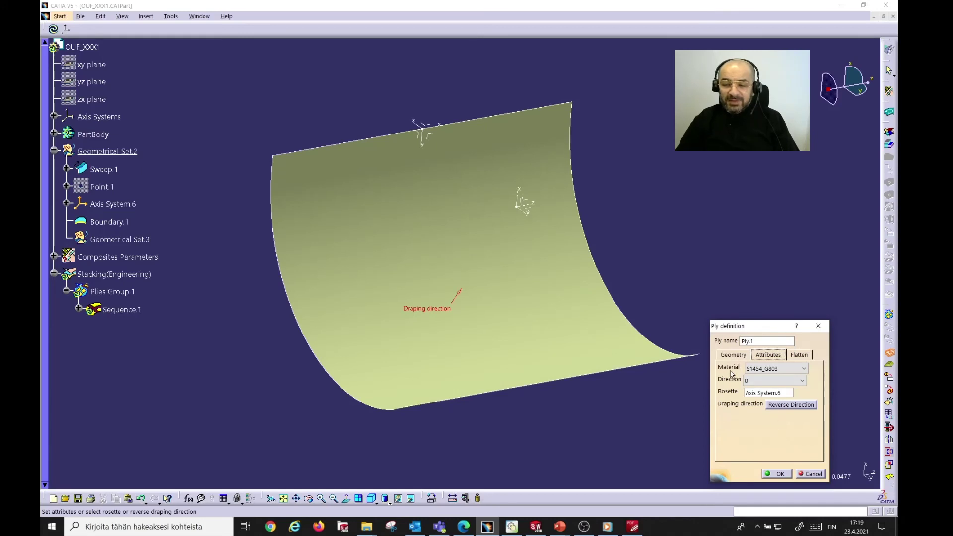
click(766, 370)
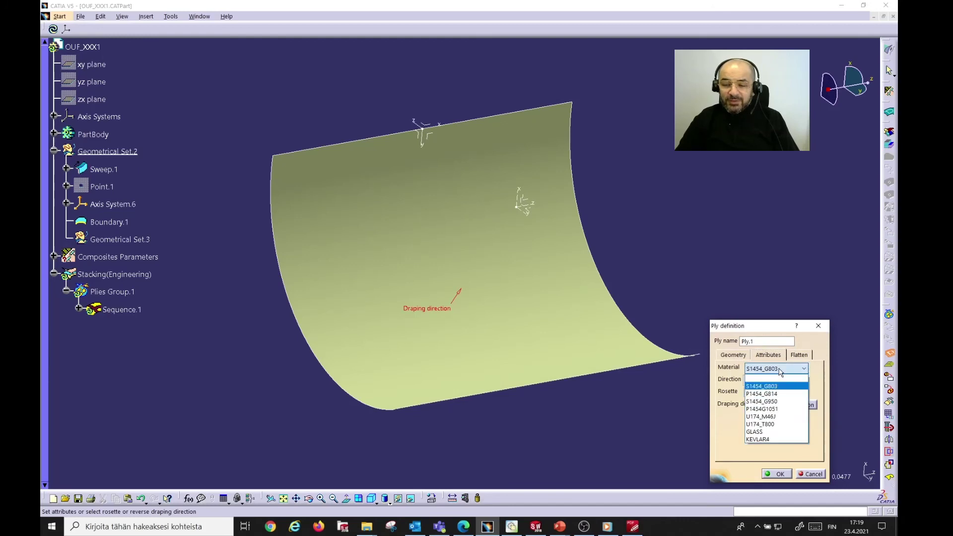
click(769, 432)
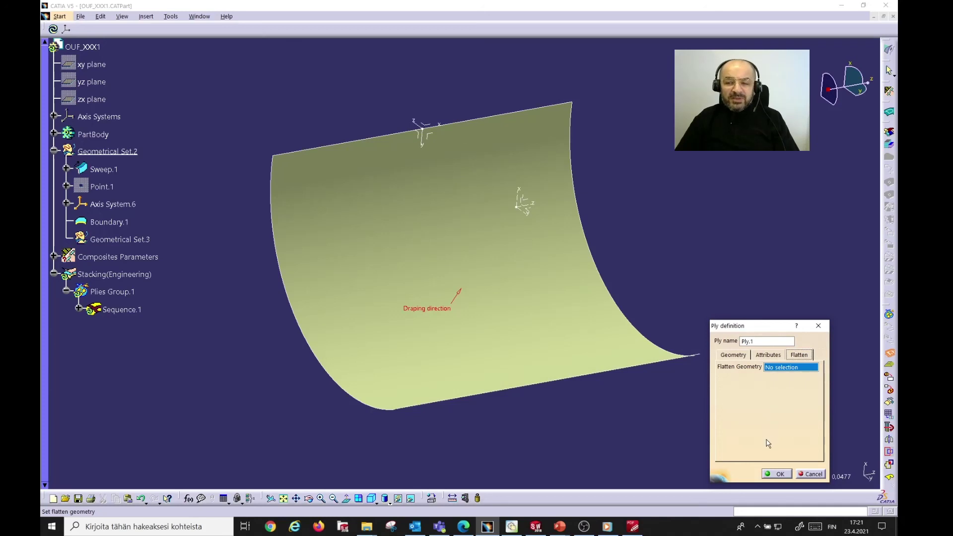
click(778, 474)
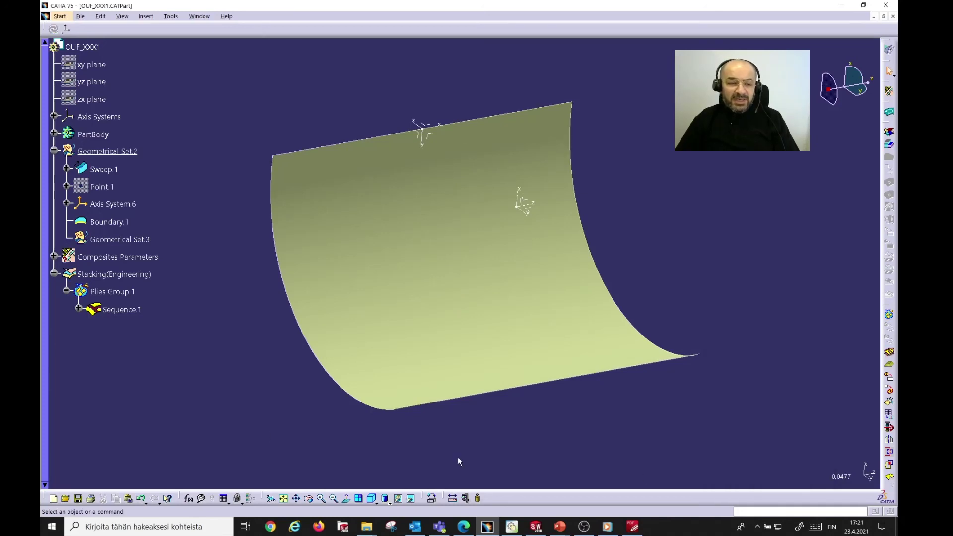
Copy Ply.1 and paste the duplicate into Sequence.1
click(78, 309)
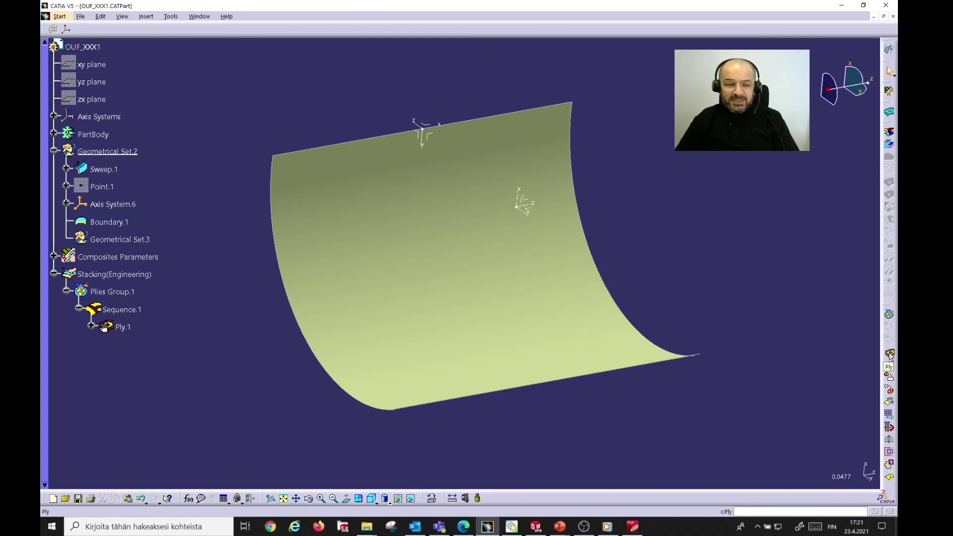
click(126, 328)
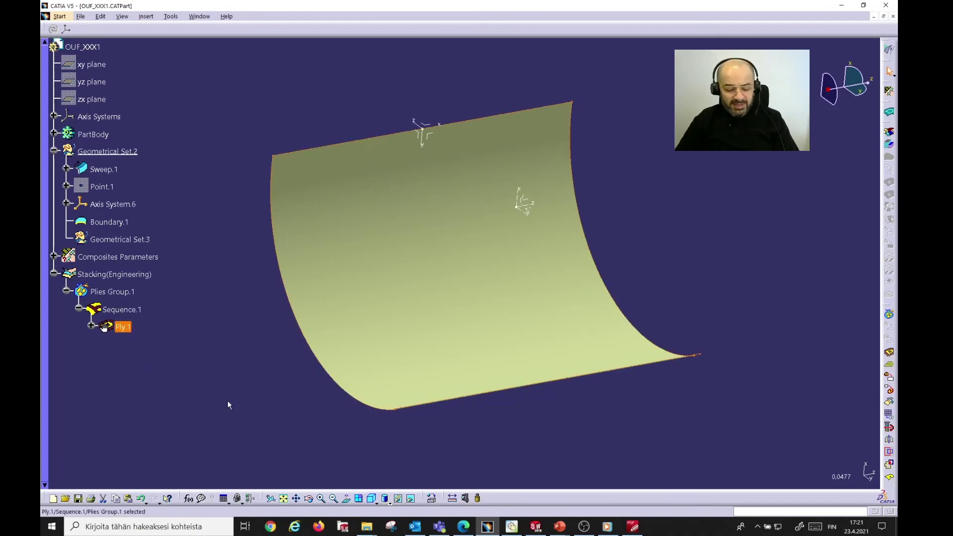
click(119, 309)
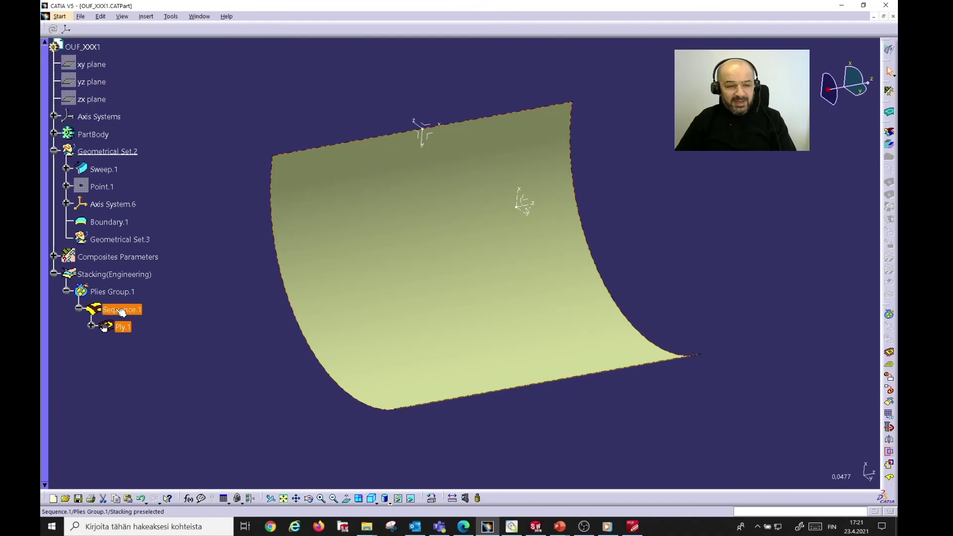
key(ctrl+v)
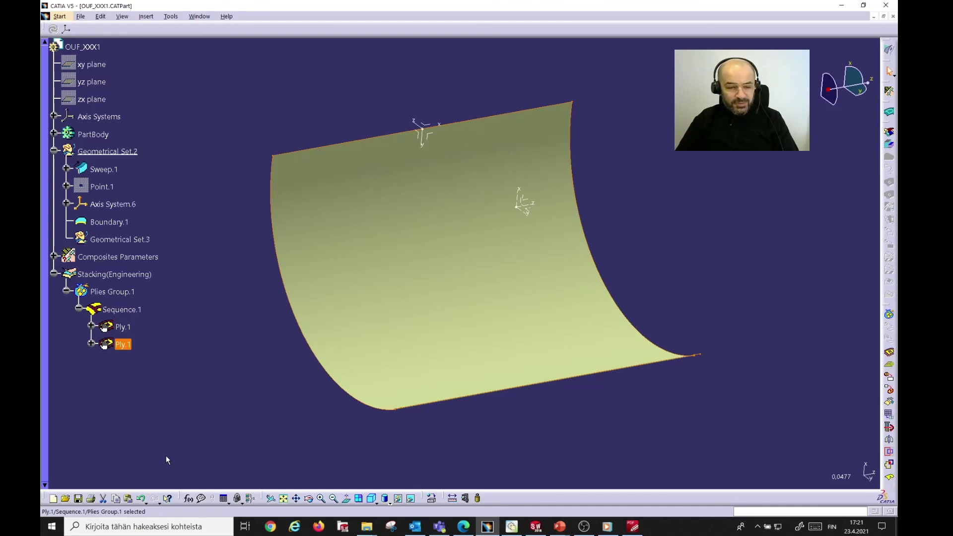
Open the definition of the pasted ply and rename it Ply.2
double_click(124, 345)
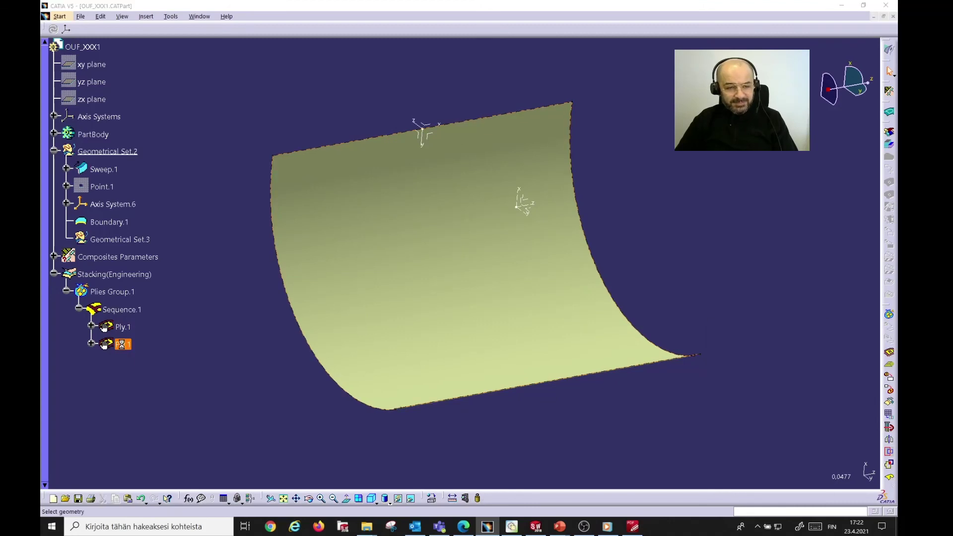
click(765, 340)
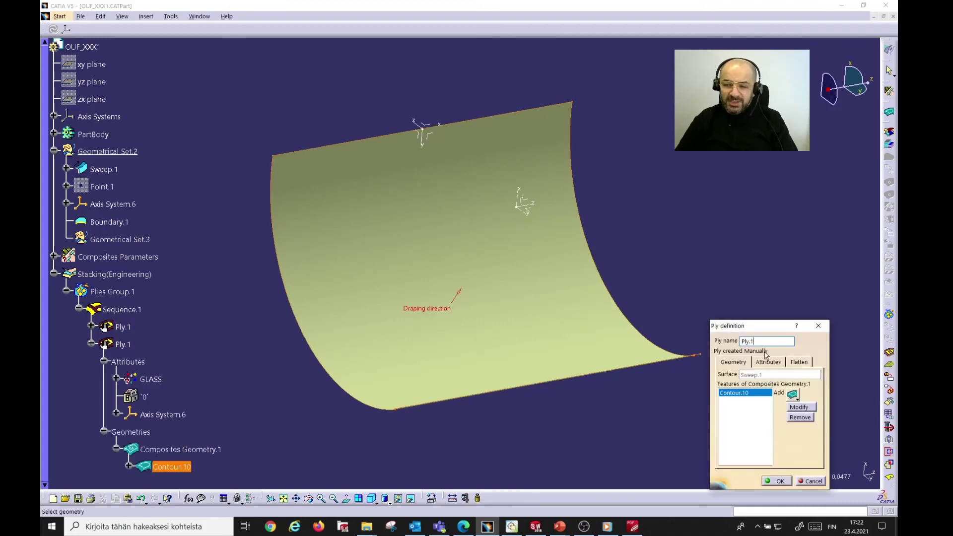
key(BackSpace)
text(2)
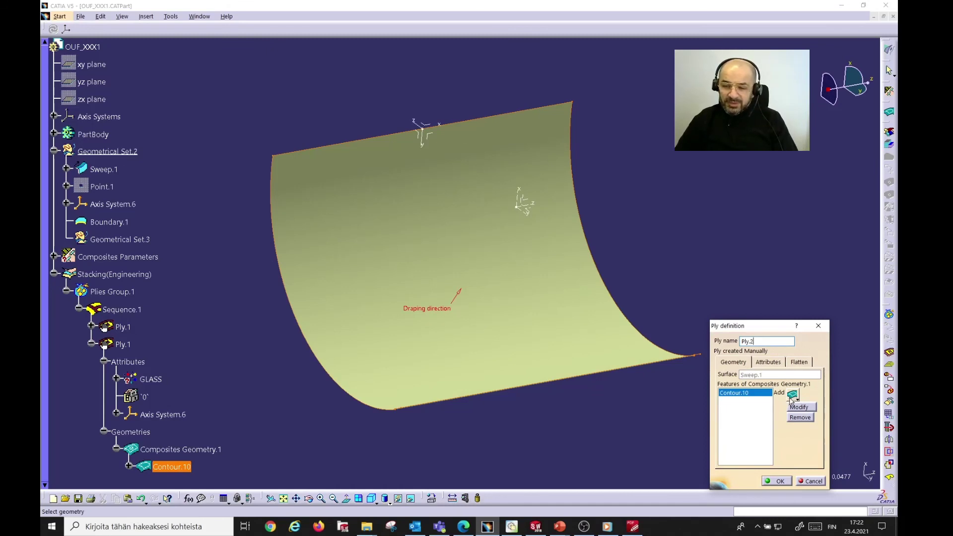
Set Ply.2's material to S1454_G803 and its direction to 45, and confirm the definition
click(769, 364)
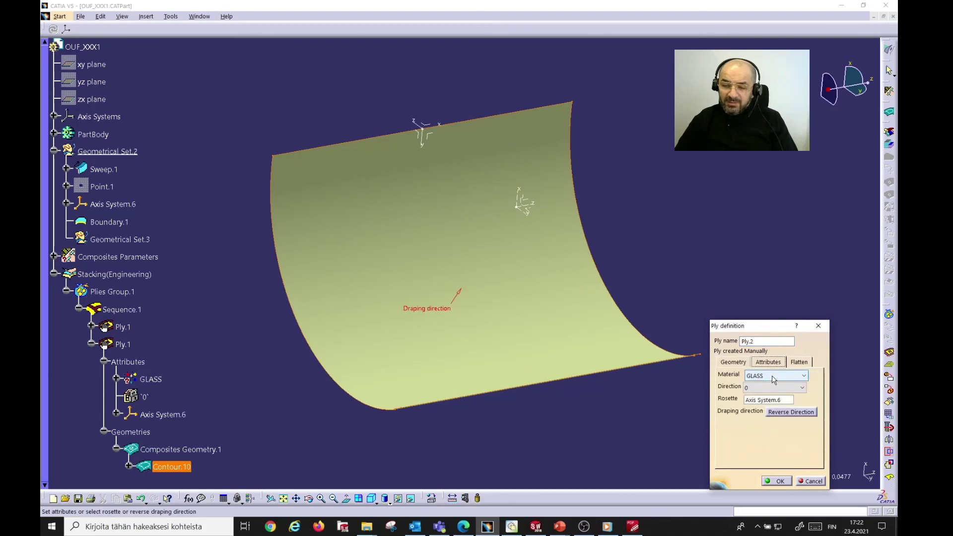
click(772, 379)
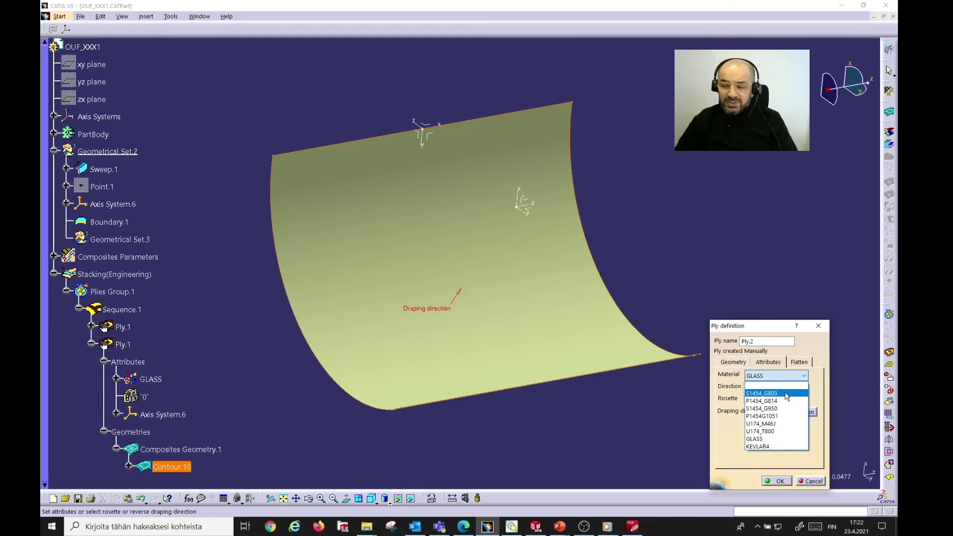
click(785, 393)
click(795, 389)
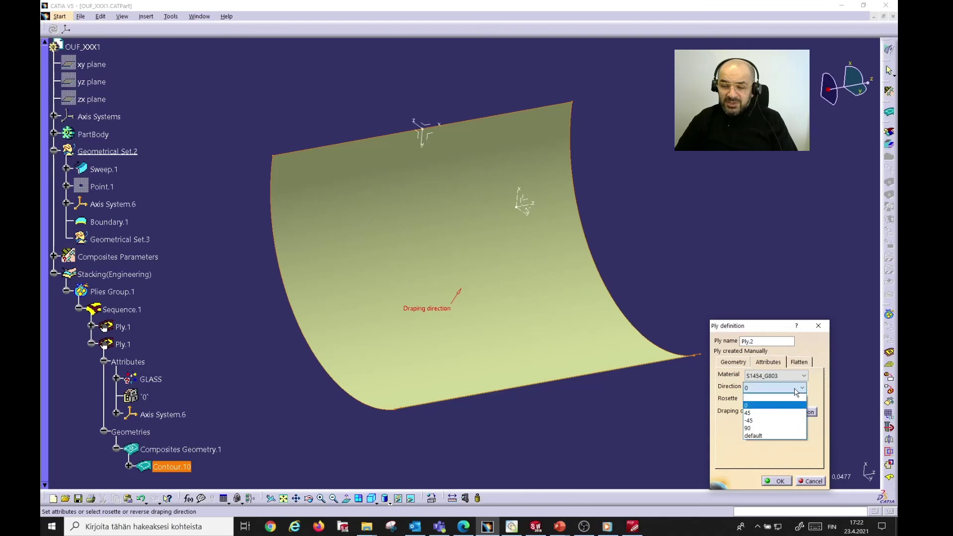
click(783, 413)
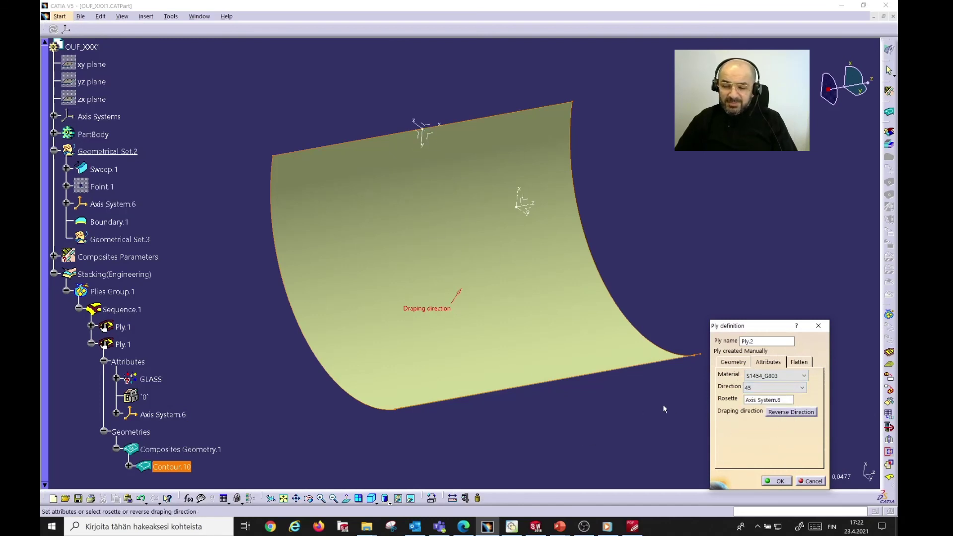
click(776, 482)
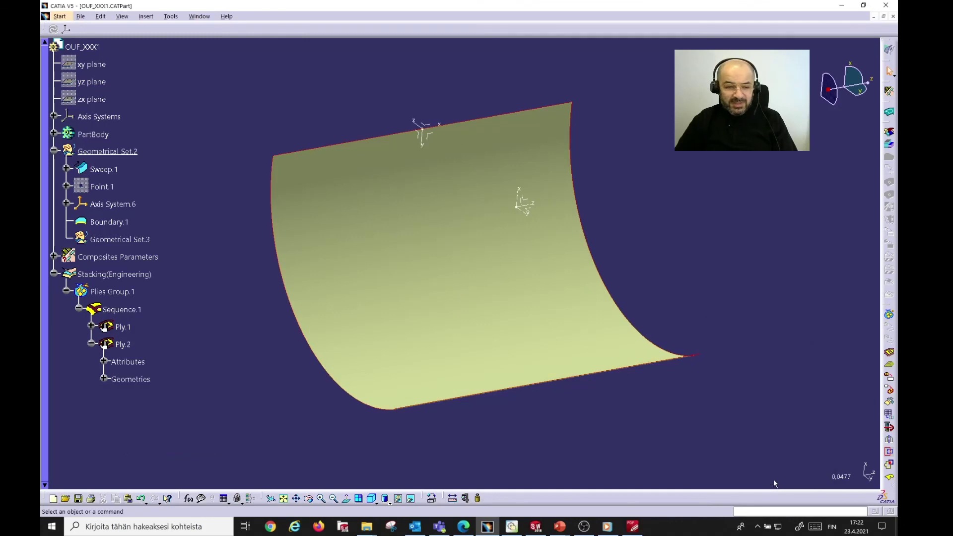
Duplicate Ply.2 within Sequence.1 to add a third ply
click(91, 344)
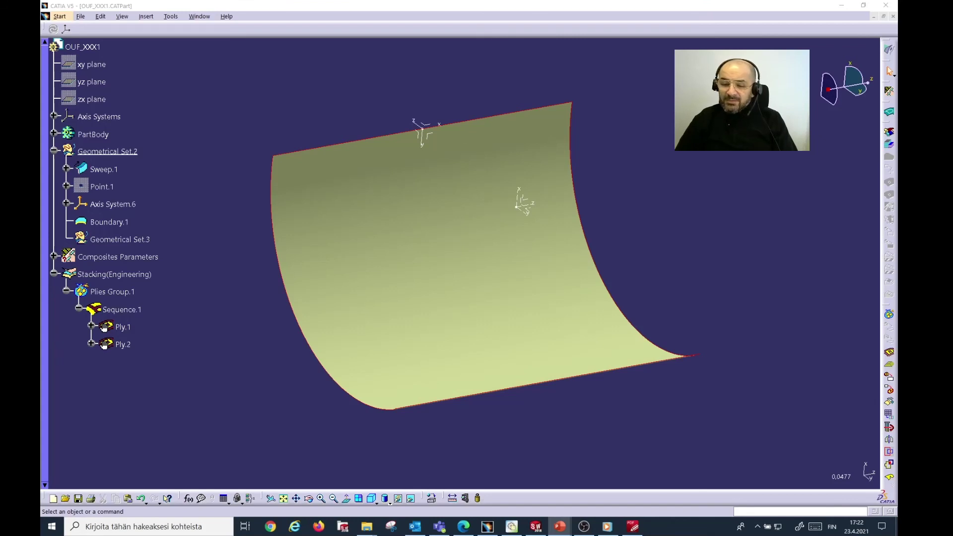
click(122, 345)
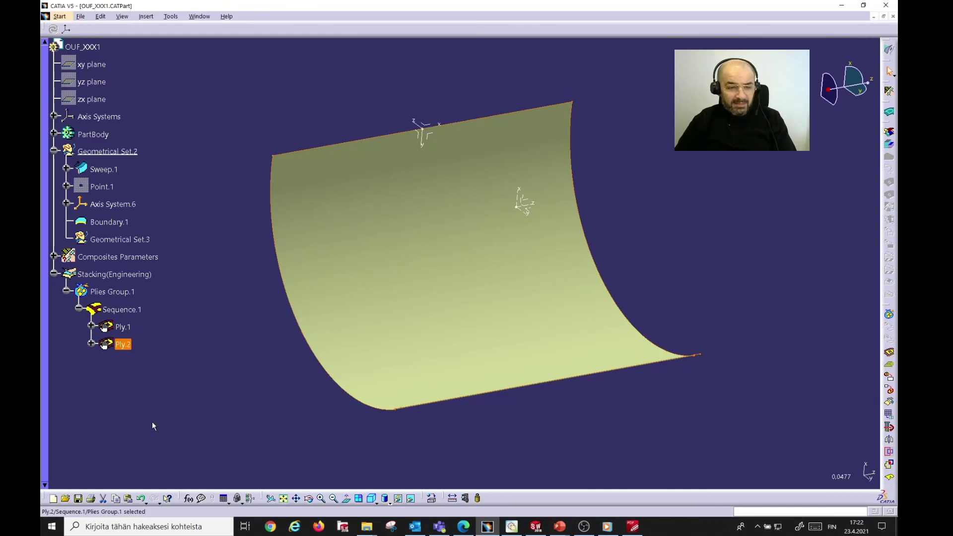
click(122, 309)
key(ctrl+v)
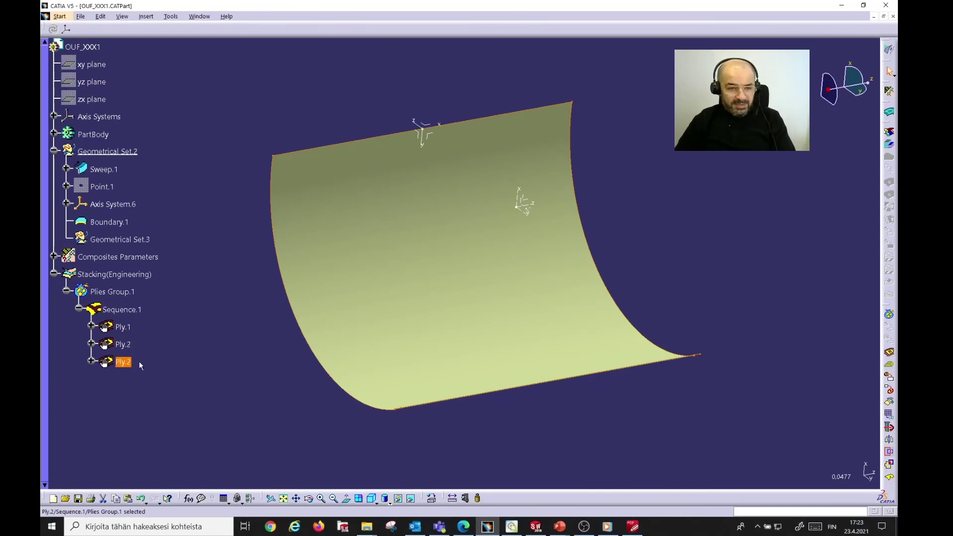
Duplicate Ply.1 at the end of Sequence.1 as the fourth ply and clear the selection
click(124, 327)
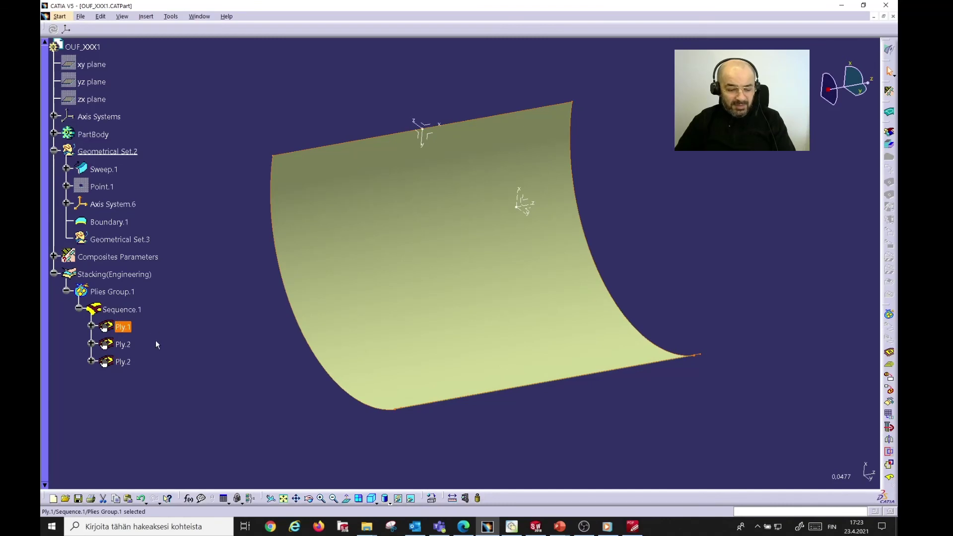
click(125, 309)
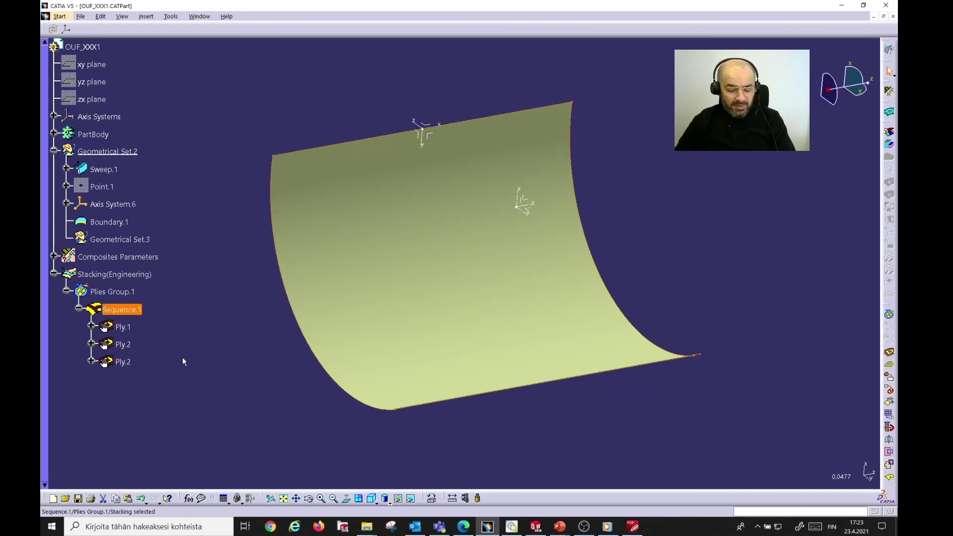
key(ctrl+v)
click(91, 378)
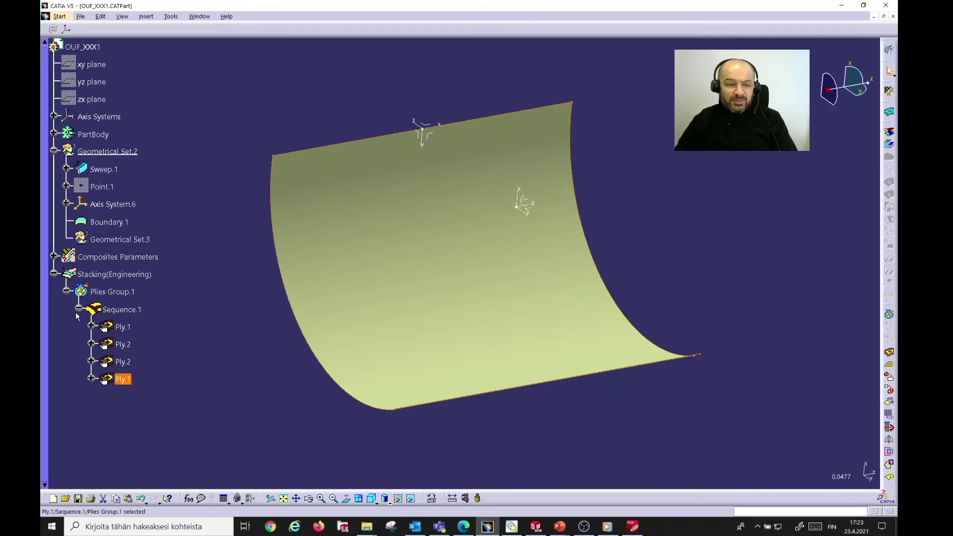
click(708, 402)
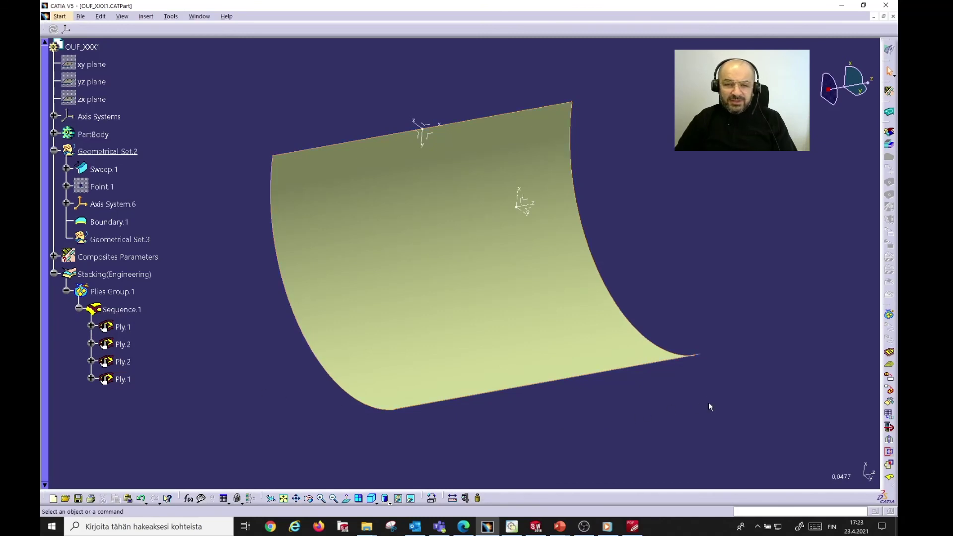
click(79, 309)
click(66, 291)
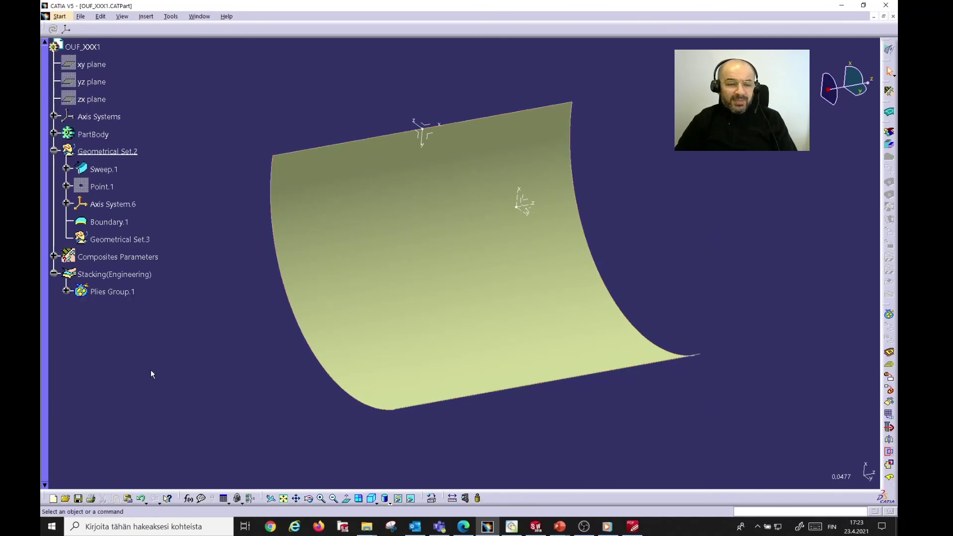
click(66, 290)
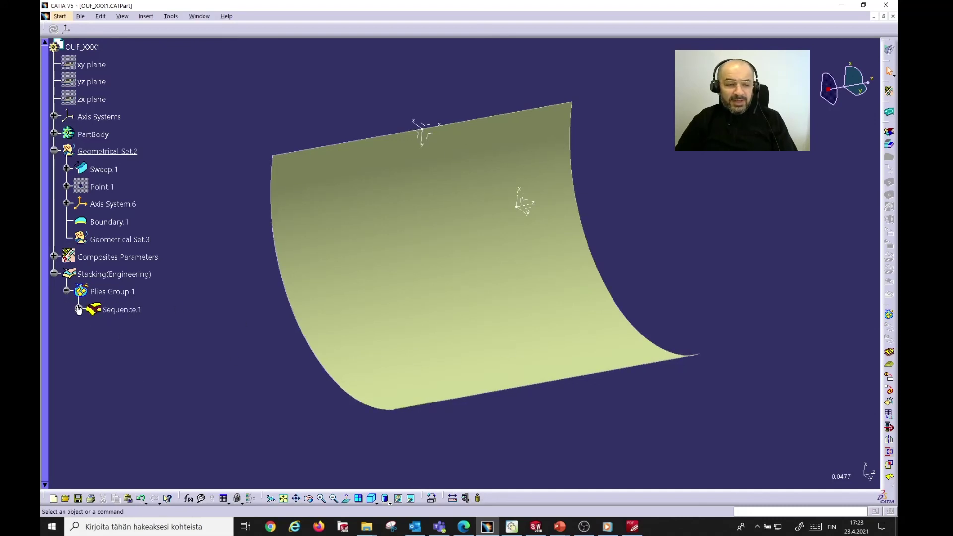
click(79, 308)
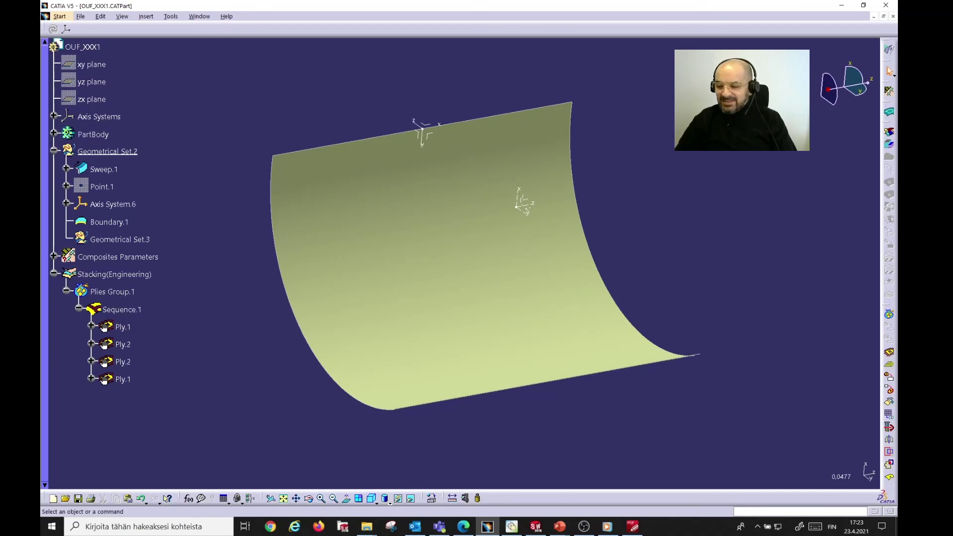
key(alt+Tab)
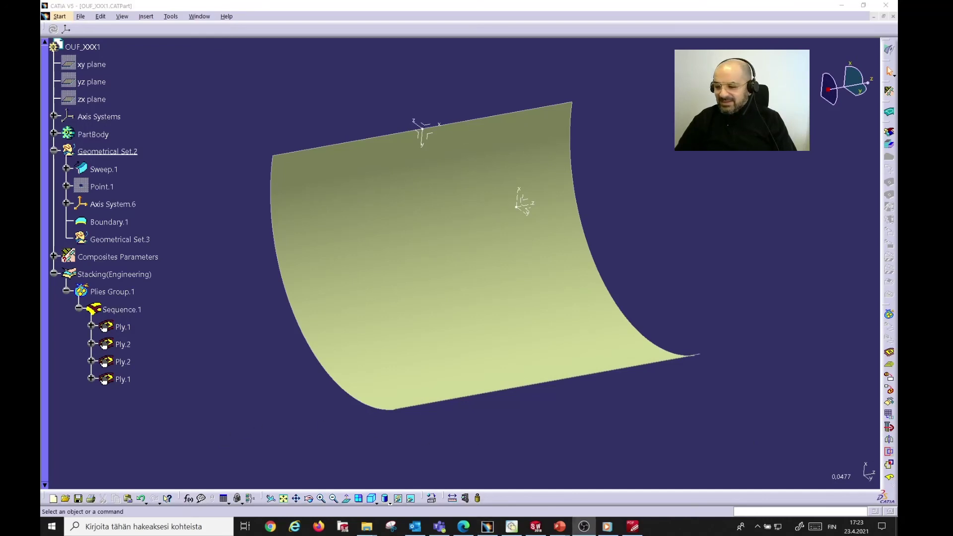